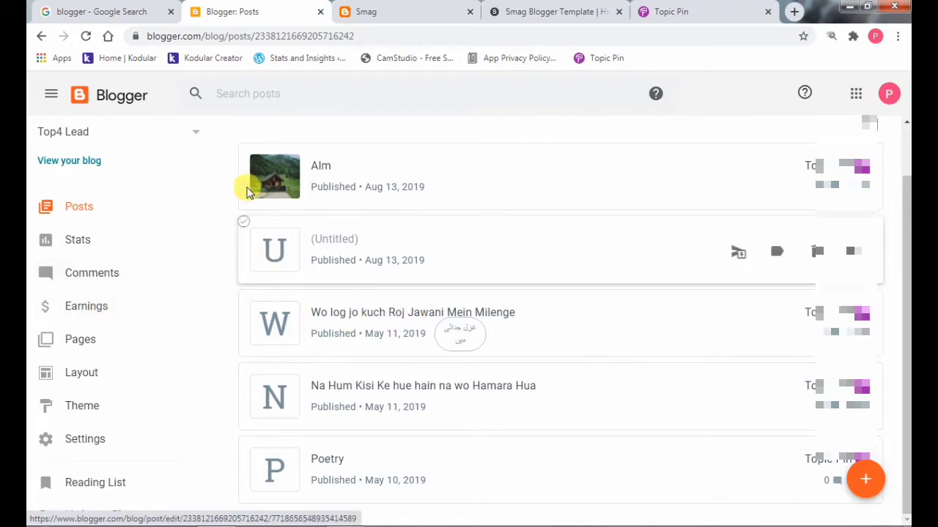
- Open the theme settings of the Top4 Lead blog in Blogger
{"action": "left_click", "coordinate": [93, 13]}
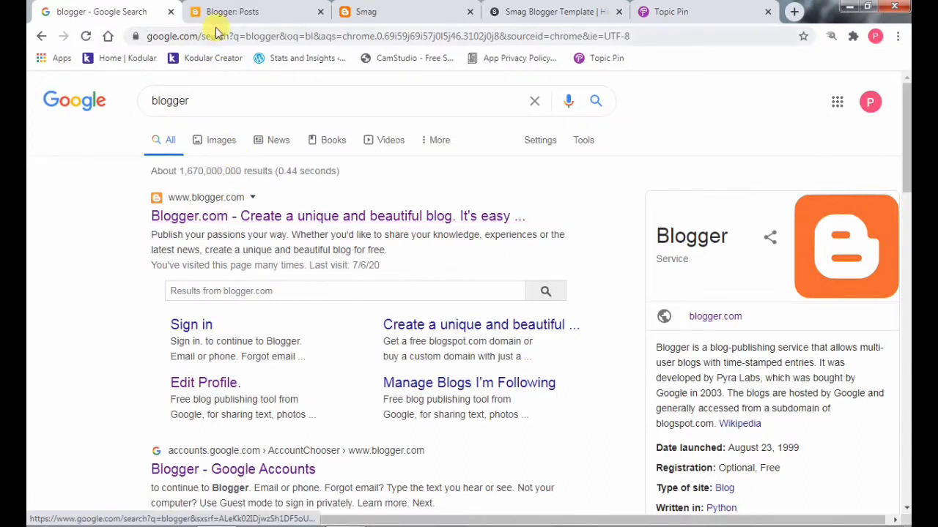
{"action": "left_click", "coordinate": [220, 12]}
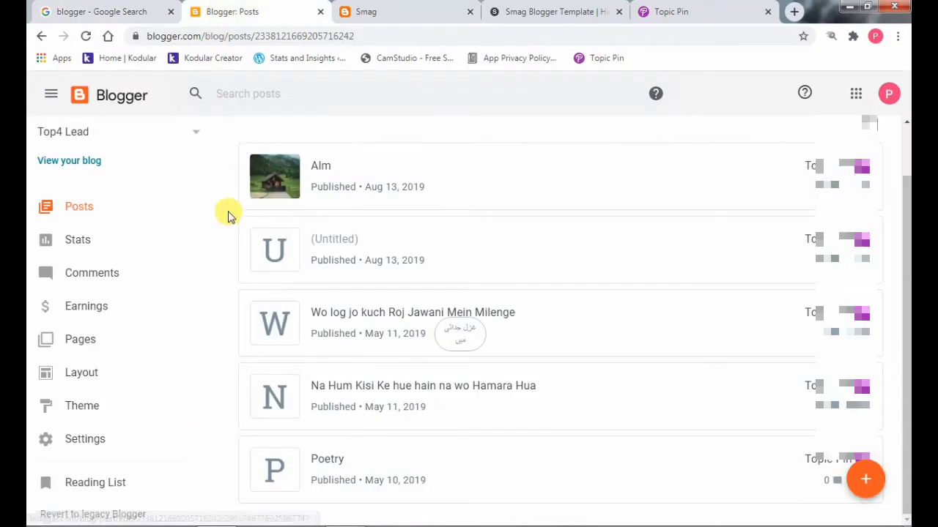
{"action": "left_click", "coordinate": [75, 413]}
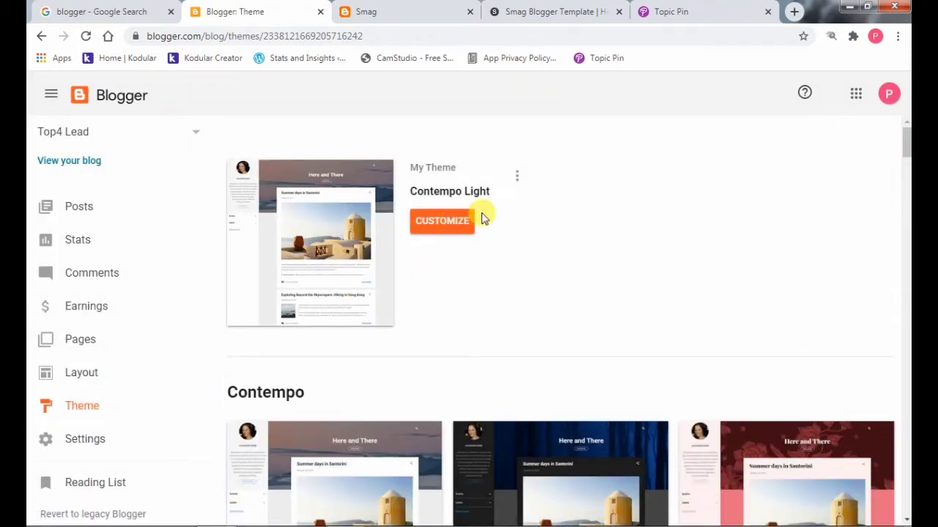
- Look through Blogger's built-in theme gallery, including the Contempo, Soho and Emporio designs
{"action": "scroll", "coordinate": [460, 243], "scroll_direction": "down", "scroll_amount": 7}
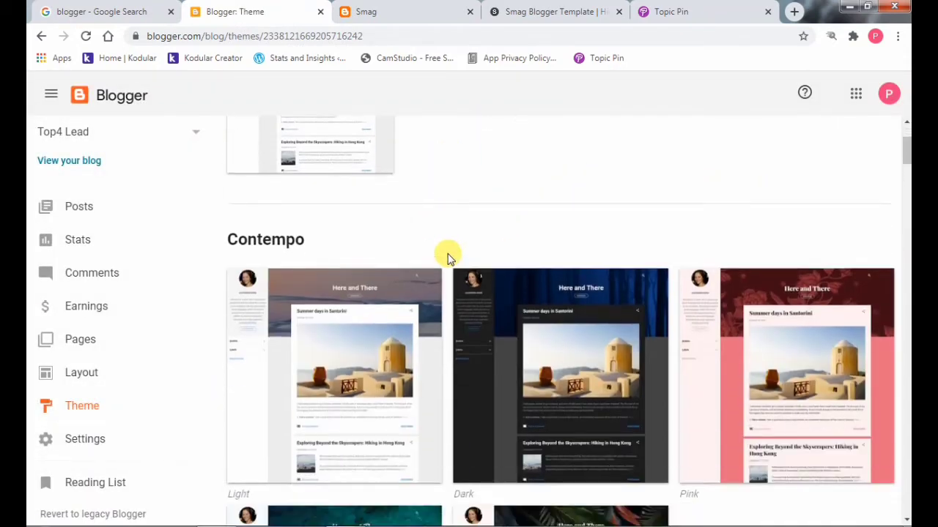
{"action": "scroll", "coordinate": [446, 270], "scroll_direction": "down", "scroll_amount": 7}
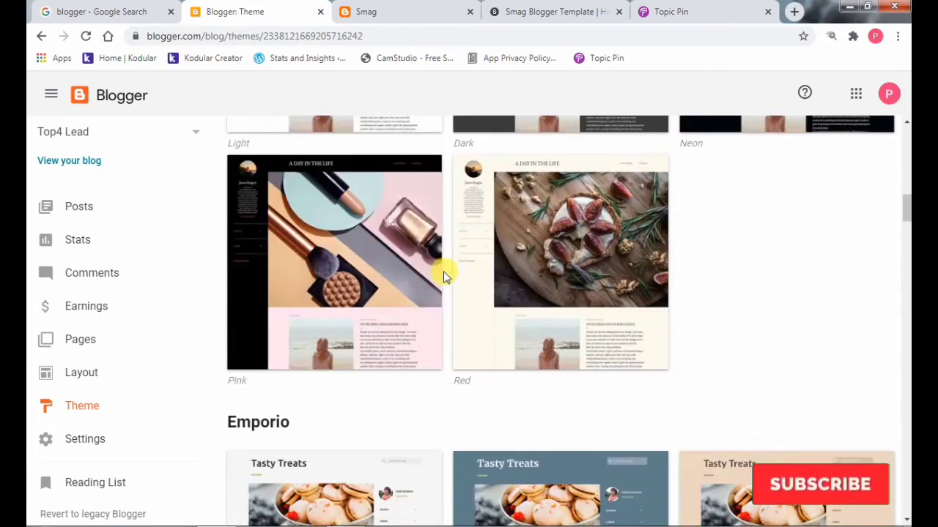
{"action": "scroll", "coordinate": [423, 409], "scroll_direction": "down", "scroll_amount": 4}
{"action": "scroll", "coordinate": [423, 409], "scroll_direction": "up", "scroll_amount": 10}
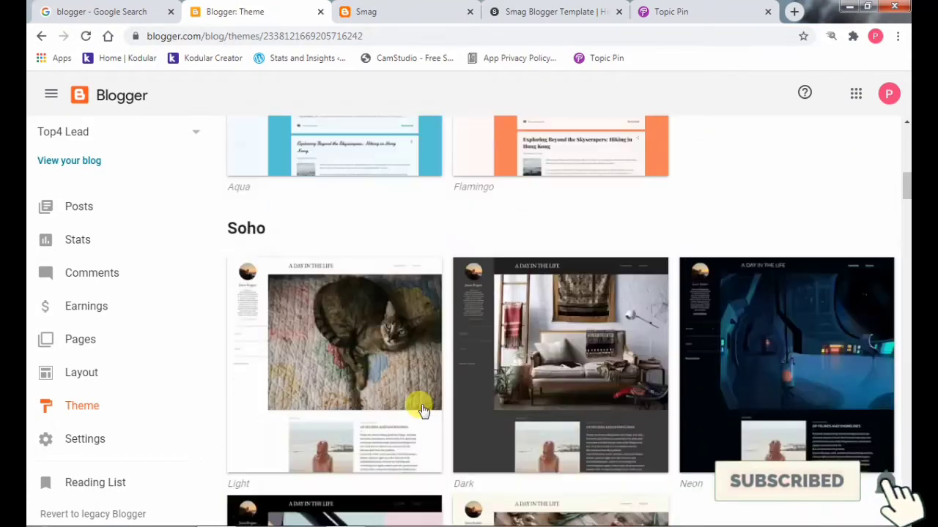
{"action": "scroll", "coordinate": [424, 408], "scroll_direction": "up", "scroll_amount": 2}
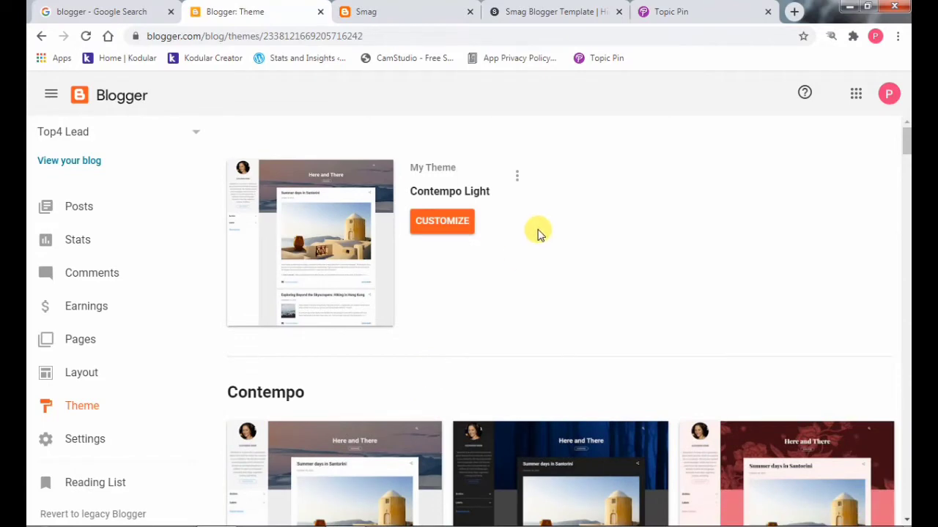
{"action": "scroll", "coordinate": [523, 325], "scroll_direction": "down", "scroll_amount": 4}
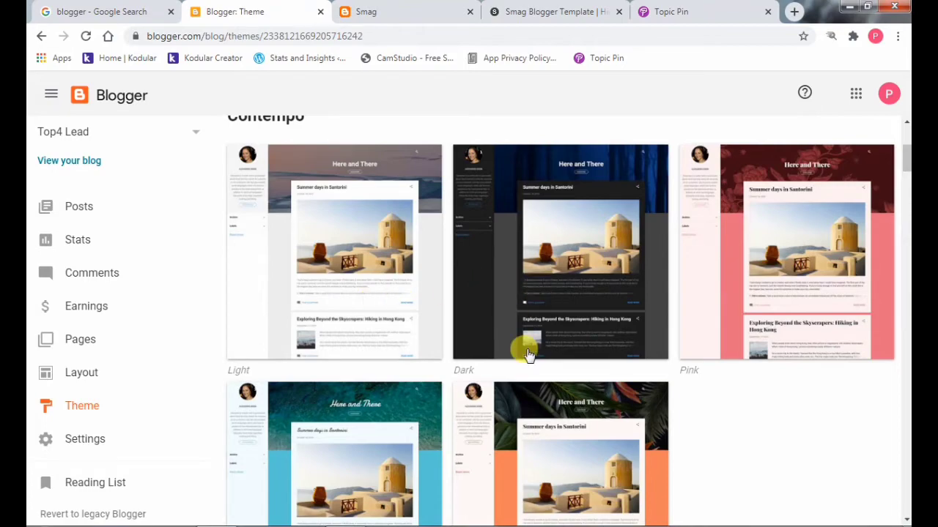
{"action": "scroll", "coordinate": [524, 359], "scroll_direction": "down", "scroll_amount": 10}
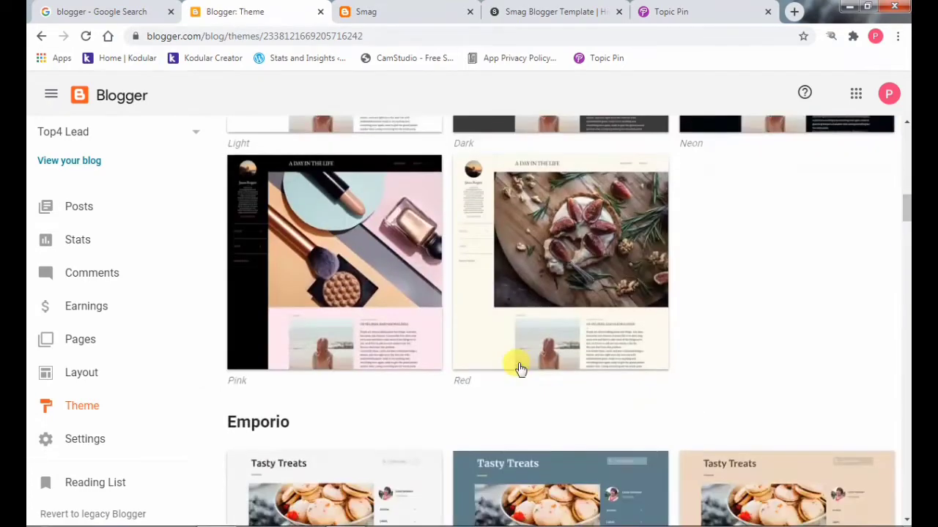
{"action": "scroll", "coordinate": [519, 369], "scroll_direction": "up", "scroll_amount": 12}
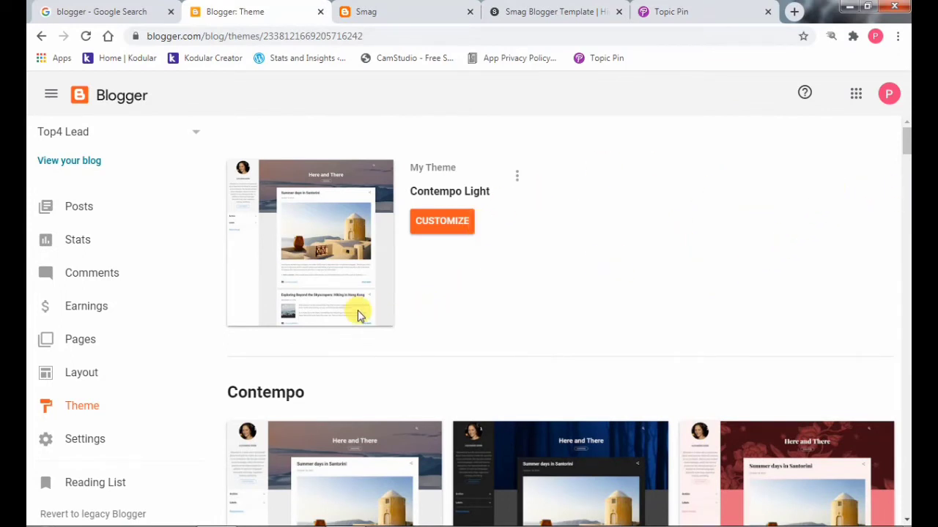
{"action": "scroll", "coordinate": [110, 274], "scroll_direction": "down", "scroll_amount": 2}
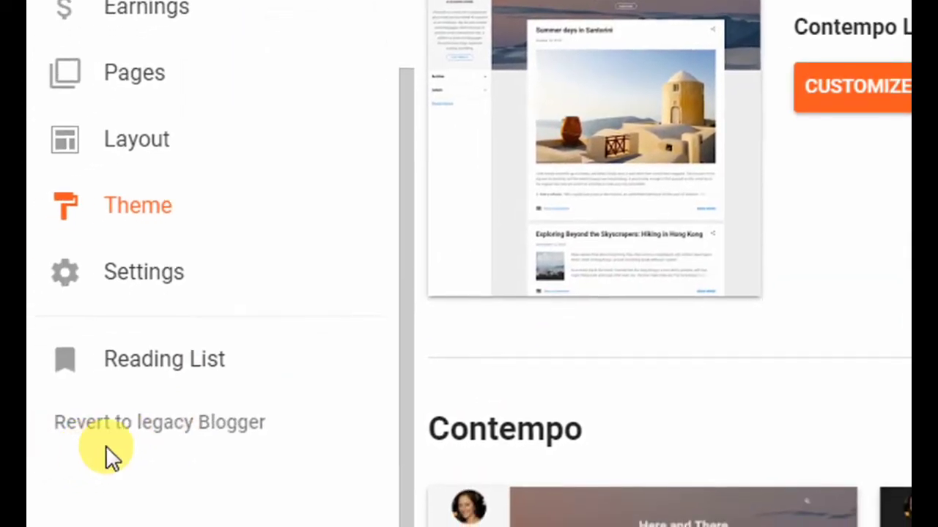
- Revert to the legacy Blogger interface and look over the blog's theme page
{"action": "left_click", "coordinate": [161, 421]}
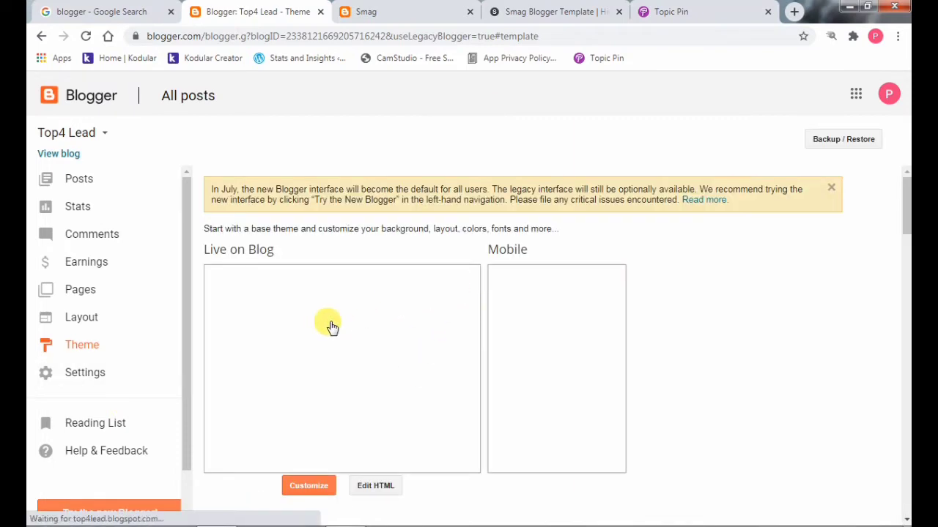
{"action": "scroll", "coordinate": [328, 328], "scroll_direction": "down", "scroll_amount": 2}
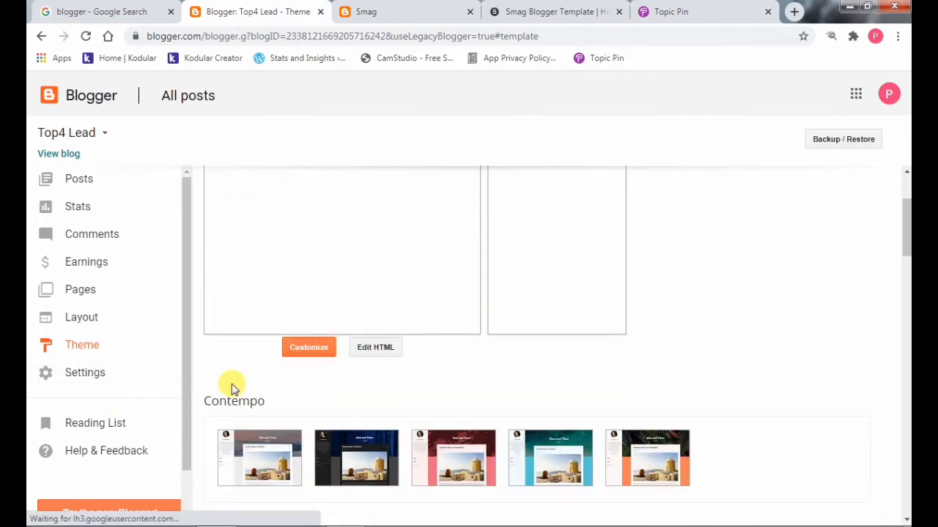
{"action": "scroll", "coordinate": [232, 388], "scroll_direction": "down", "scroll_amount": 3}
{"action": "scroll", "coordinate": [132, 431], "scroll_direction": "down", "scroll_amount": 1}
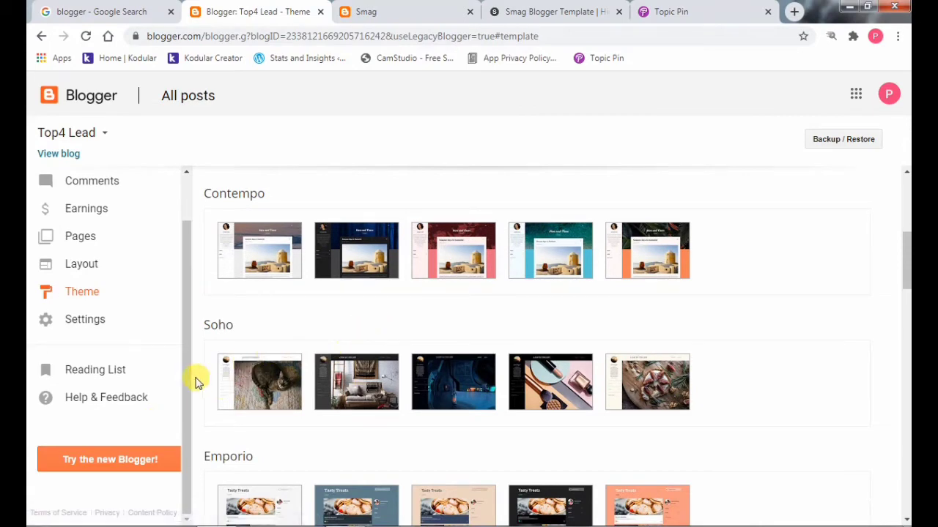
{"action": "scroll", "coordinate": [473, 330], "scroll_direction": "up", "scroll_amount": 1}
{"action": "scroll", "coordinate": [473, 333], "scroll_direction": "up", "scroll_amount": 5}
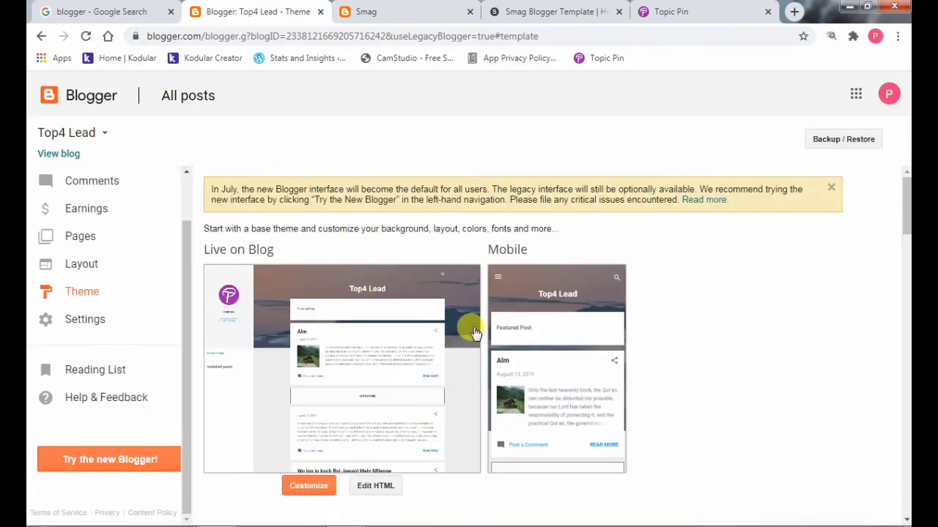
{"action": "scroll", "coordinate": [439, 340], "scroll_direction": "down", "scroll_amount": 1}
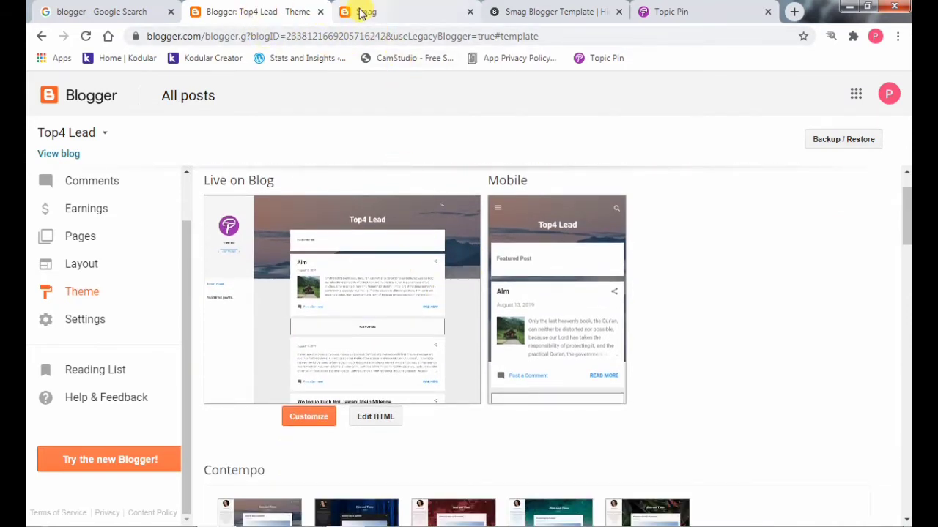
- View the live Top4 Lead blog to examine its current design, dismissing the translation prompt, and return to the theme page
{"action": "left_click", "coordinate": [63, 154]}
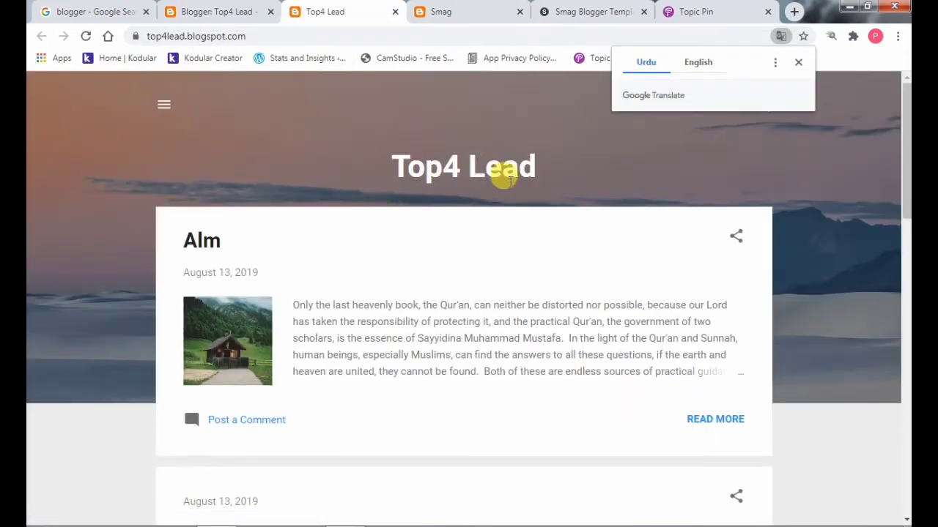
{"action": "scroll", "coordinate": [486, 214], "scroll_direction": "down", "scroll_amount": 8}
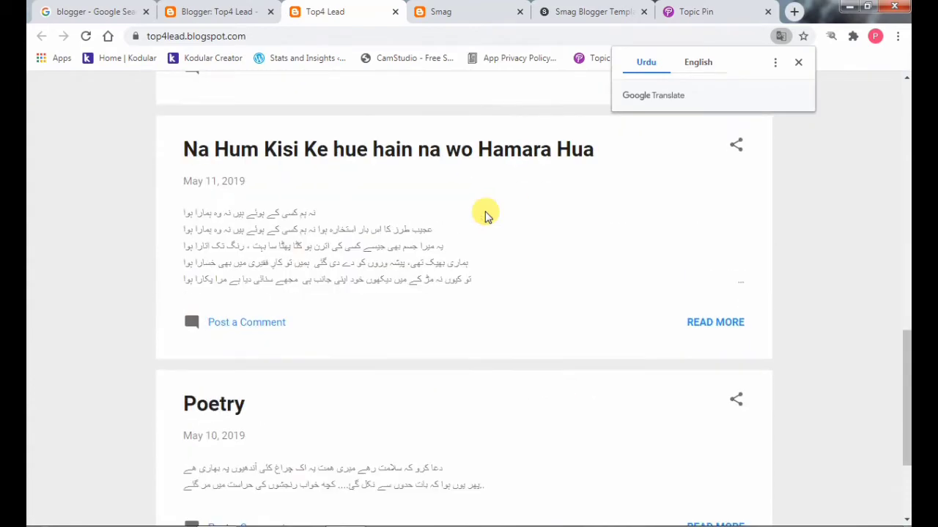
{"action": "scroll", "coordinate": [486, 214], "scroll_direction": "up", "scroll_amount": 3}
{"action": "left_click", "coordinate": [799, 63]}
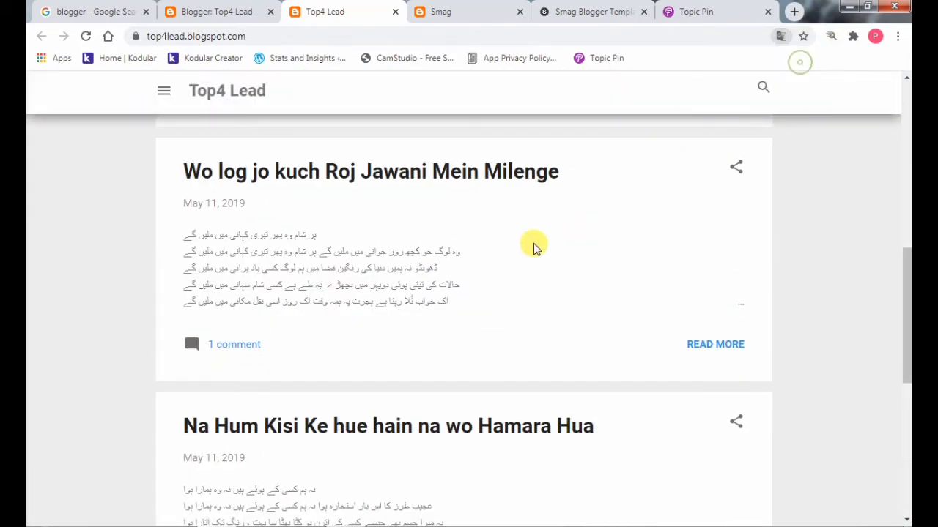
{"action": "scroll", "coordinate": [492, 268], "scroll_direction": "up", "scroll_amount": 5}
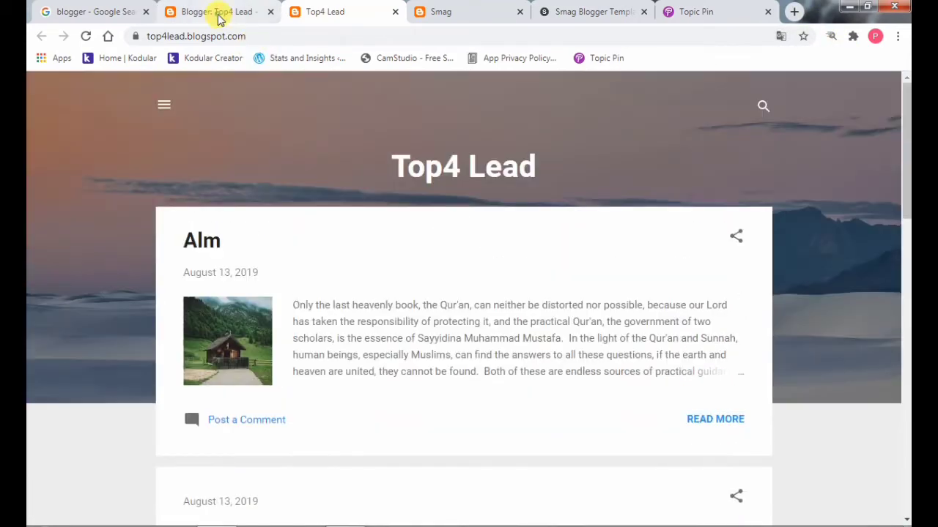
{"action": "left_click", "coordinate": [219, 12]}
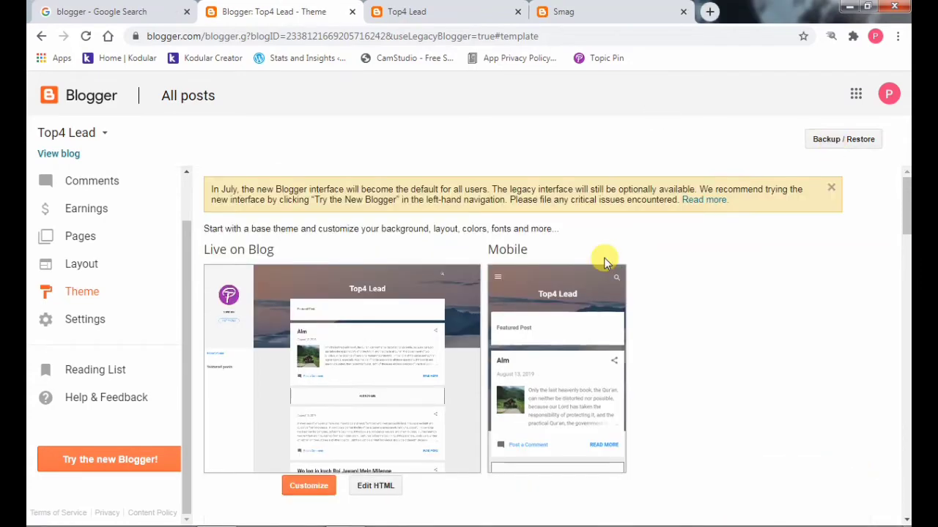
- Reposition the Smag zip archive on the desktop and return to the Blogger theme page
{"action": "left_click", "coordinate": [846, 7]}
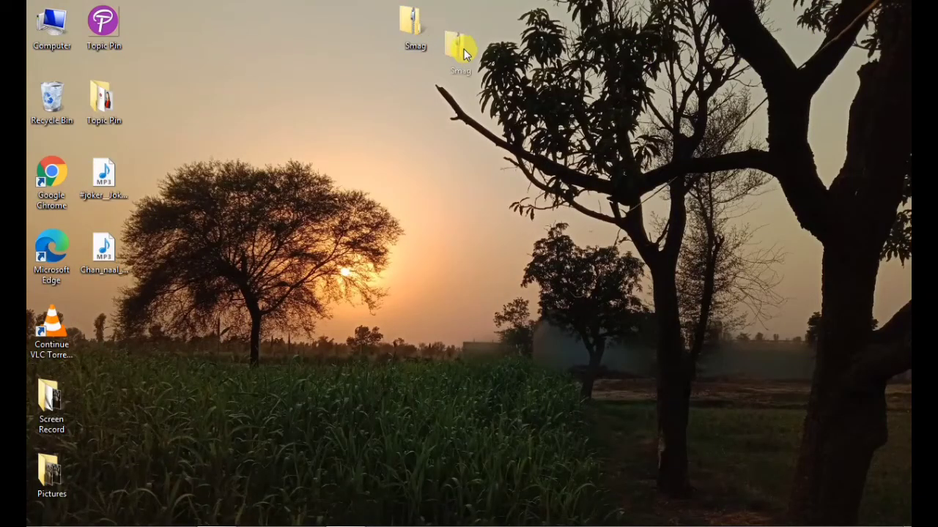
{"action": "left_click_drag", "start_coordinate": [466, 55], "coordinate": [466, 53]}
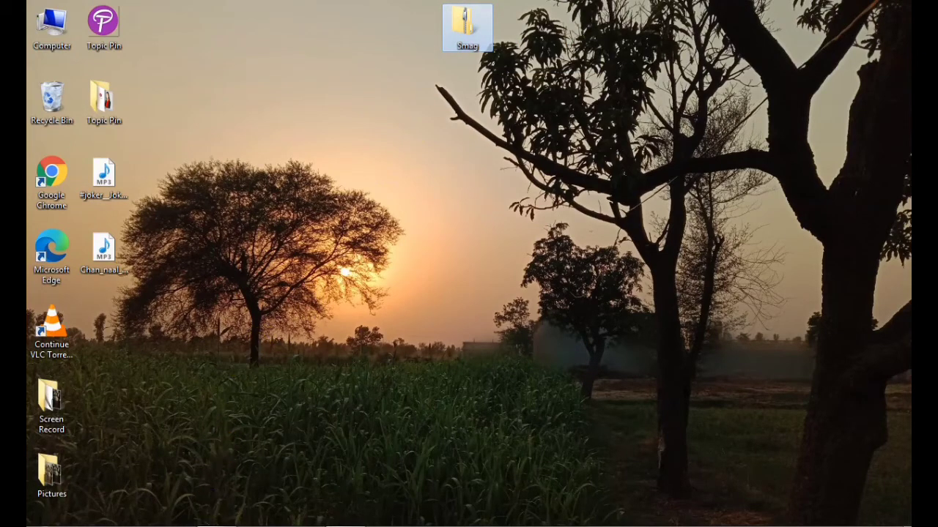
{"action": "left_click", "coordinate": [281, 521]}
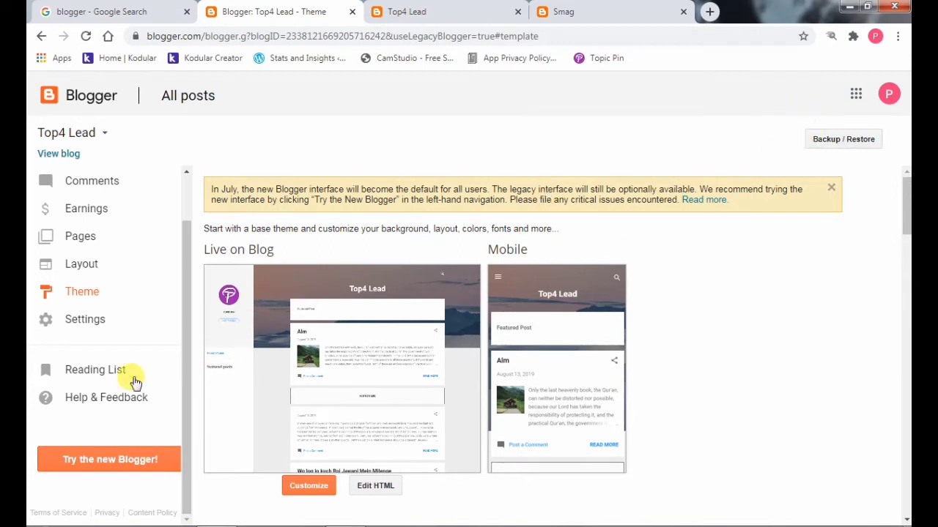
- Try to upload Smag.zip from the desktop as the blog's theme through Backup / Restore
{"action": "left_click", "coordinate": [846, 141]}
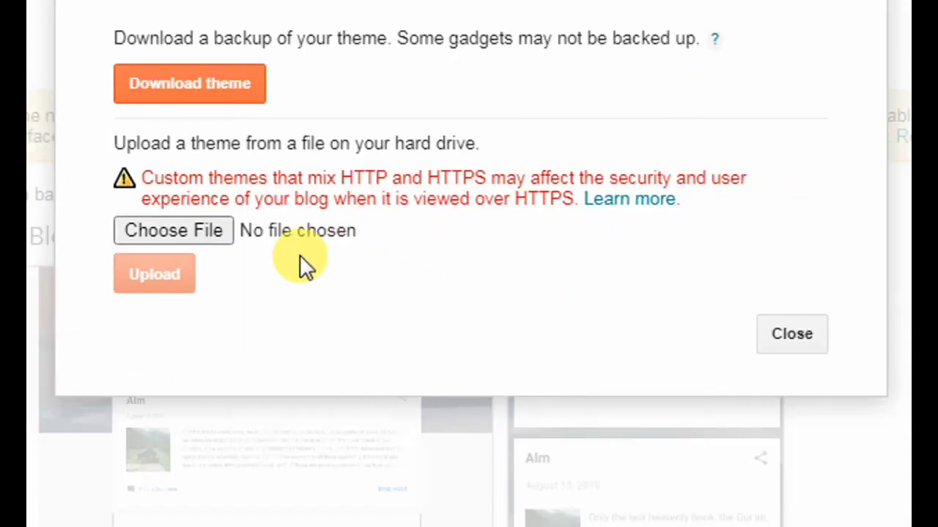
{"action": "left_click", "coordinate": [198, 234]}
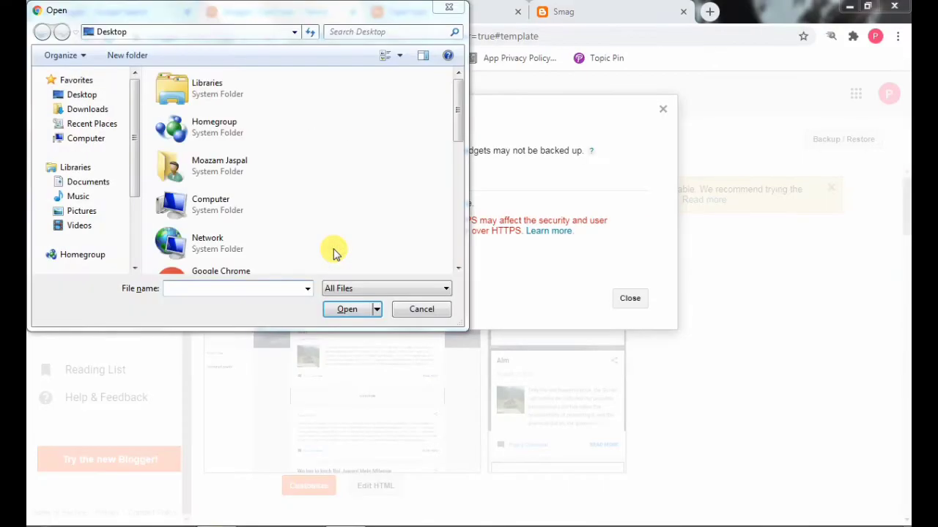
{"action": "left_click", "coordinate": [62, 95]}
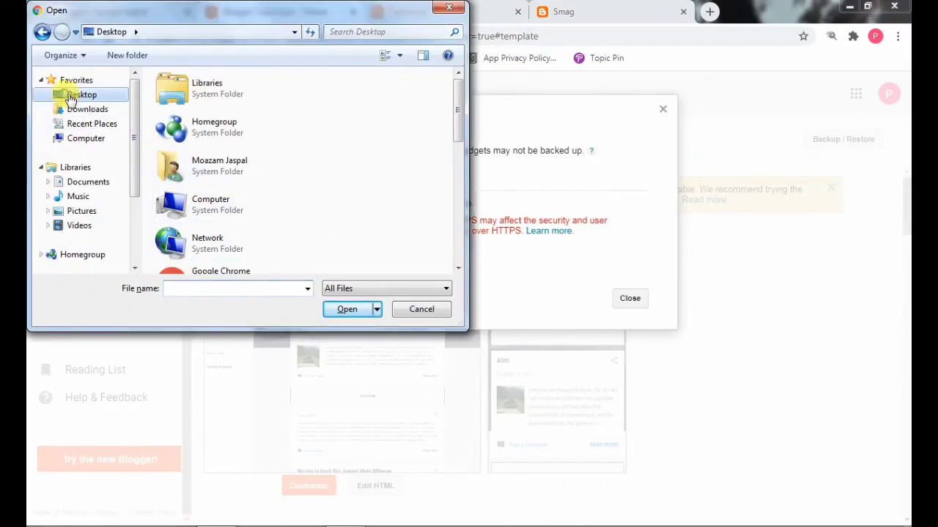
{"action": "scroll", "coordinate": [247, 210], "scroll_direction": "down", "scroll_amount": 10}
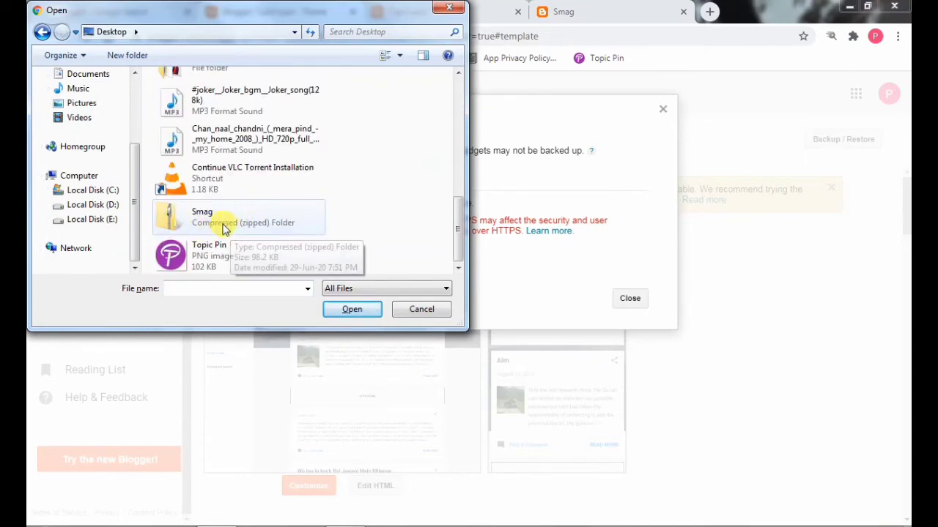
{"action": "double_click", "coordinate": [204, 224]}
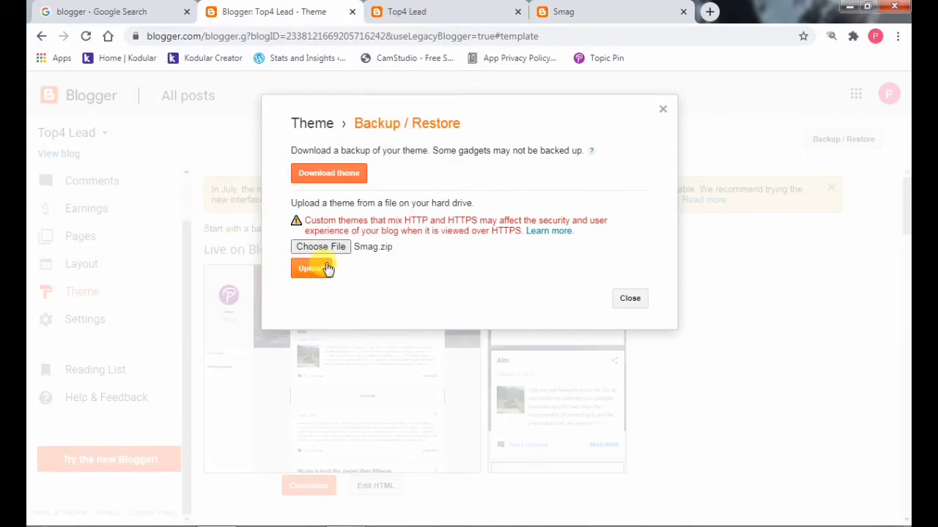
{"action": "left_click", "coordinate": [327, 269]}
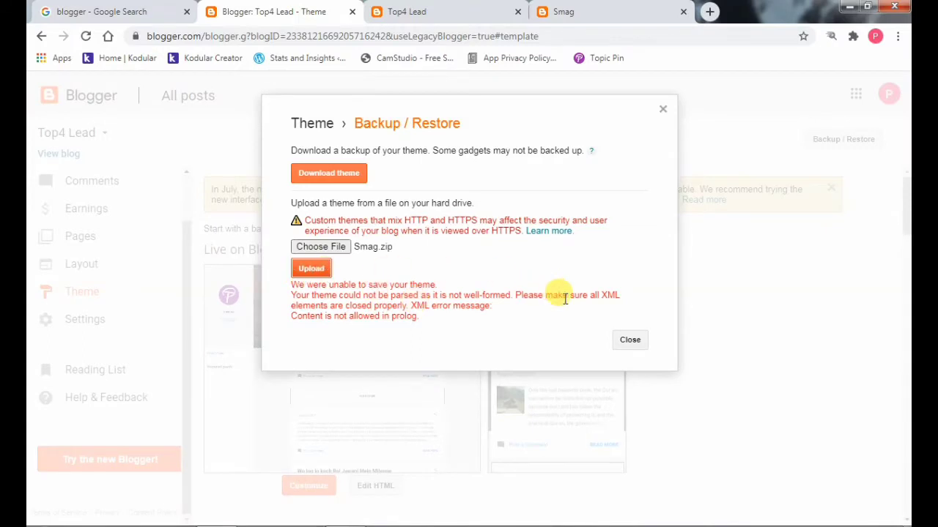
{"action": "left_click", "coordinate": [629, 341]}
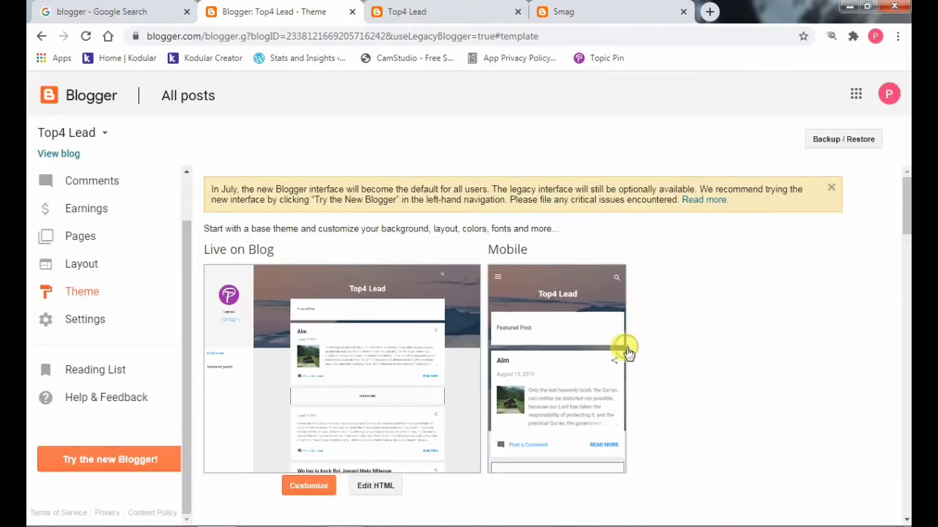
- Copy the Smag XML document from inside the Smag zip archive on the desktop and close the archive
{"action": "left_click", "coordinate": [844, 6]}
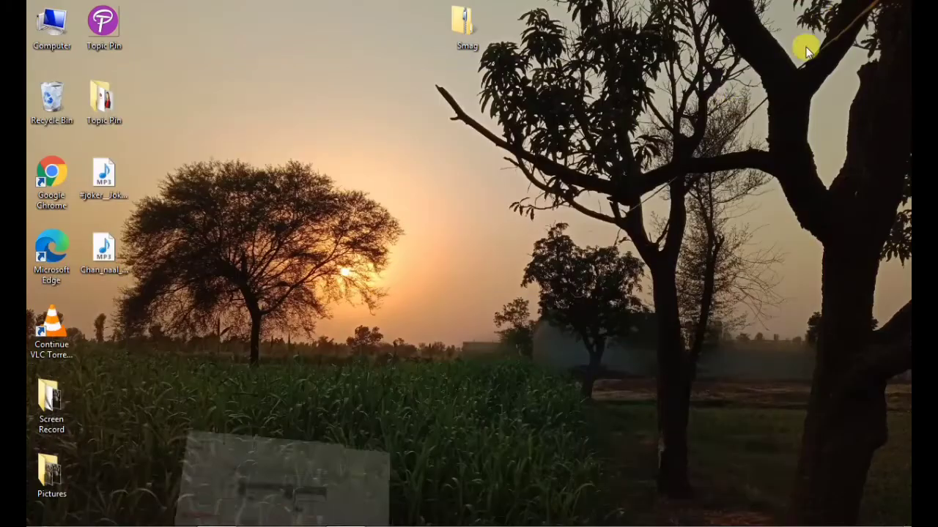
{"action": "double_click", "coordinate": [459, 35]}
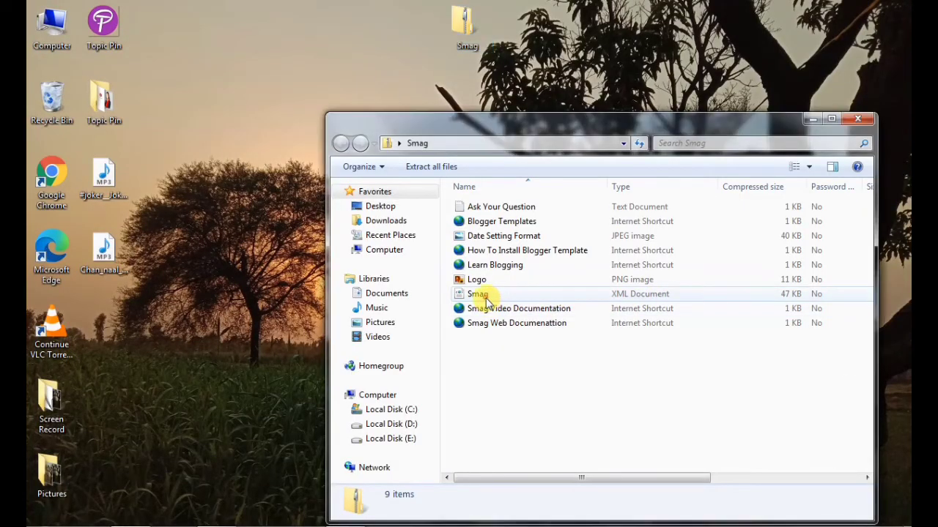
{"action": "right_click", "coordinate": [486, 301]}
{"action": "left_click", "coordinate": [526, 344]}
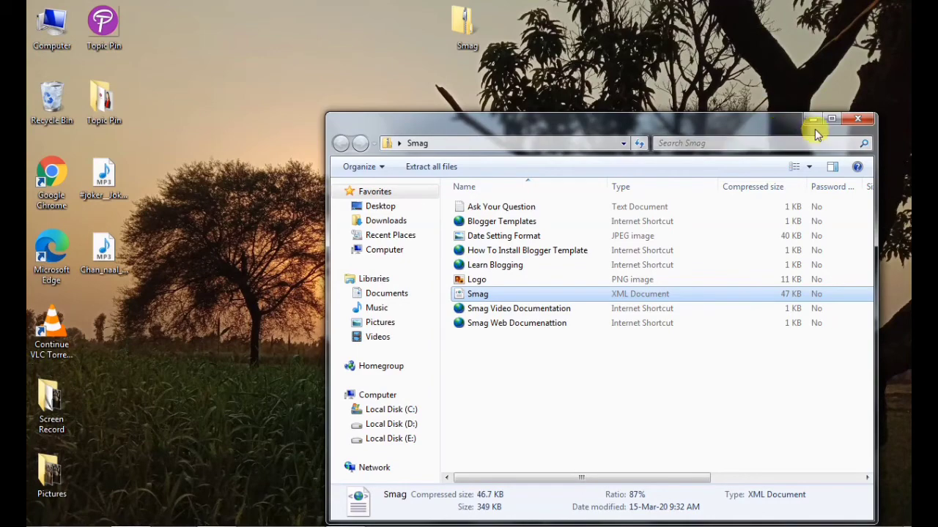
{"action": "left_click", "coordinate": [858, 119]}
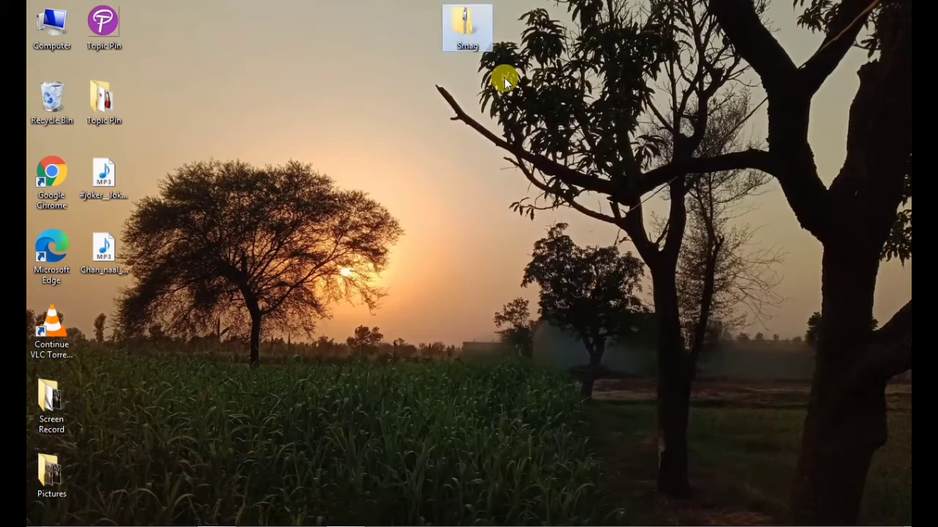
- Paste the copied Smag XML document onto the desktop and place it beside the Smag zip archive
{"action": "right_click", "coordinate": [524, 63]}
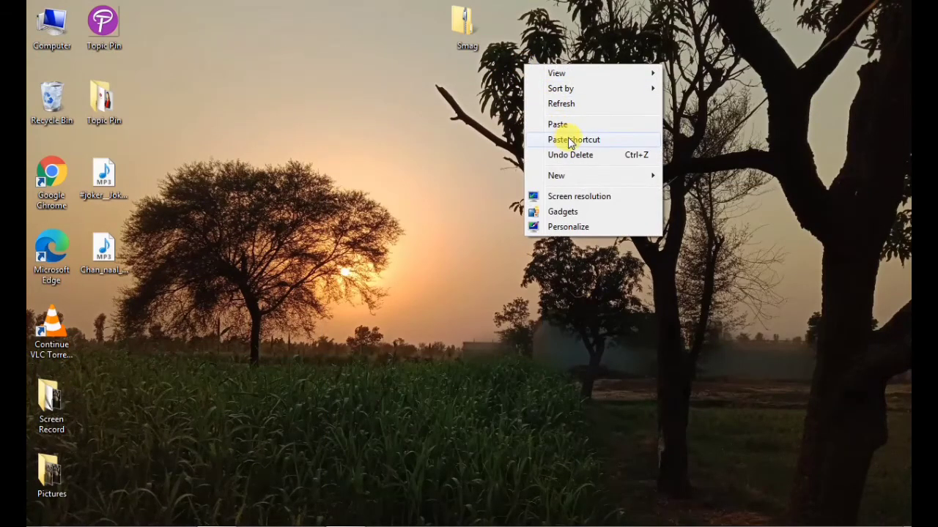
{"action": "left_click", "coordinate": [561, 124]}
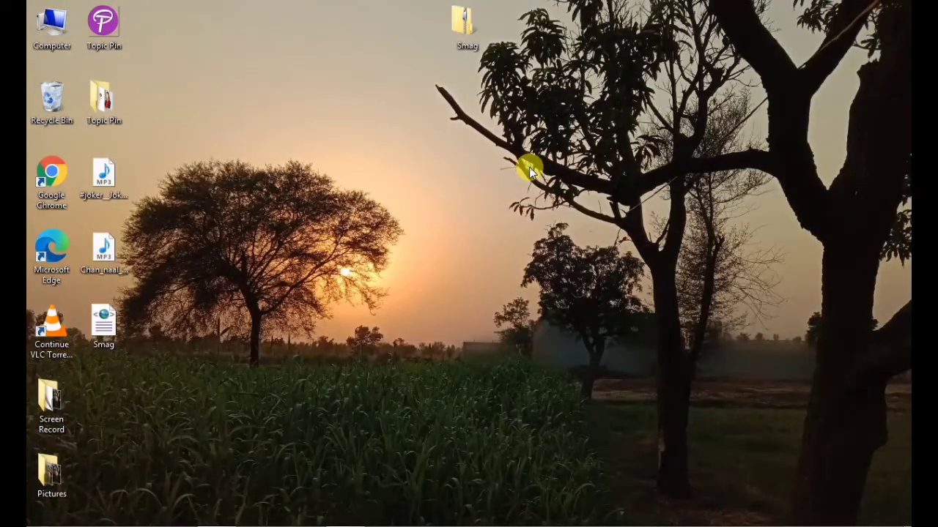
{"action": "left_click_drag", "start_coordinate": [103, 322], "coordinate": [429, 102]}
{"action": "left_click_drag", "start_coordinate": [437, 25], "coordinate": [419, 40]}
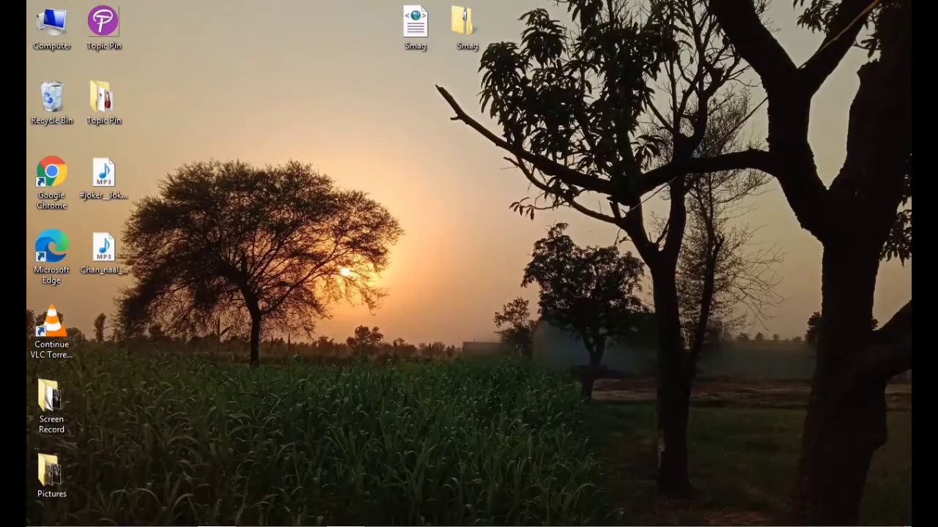
- Return to the Blogger theme page in Chrome and upload Smag.xml from the desktop as the blog's theme through Backup / Restore
{"action": "key", "text": "alt+Tab"}
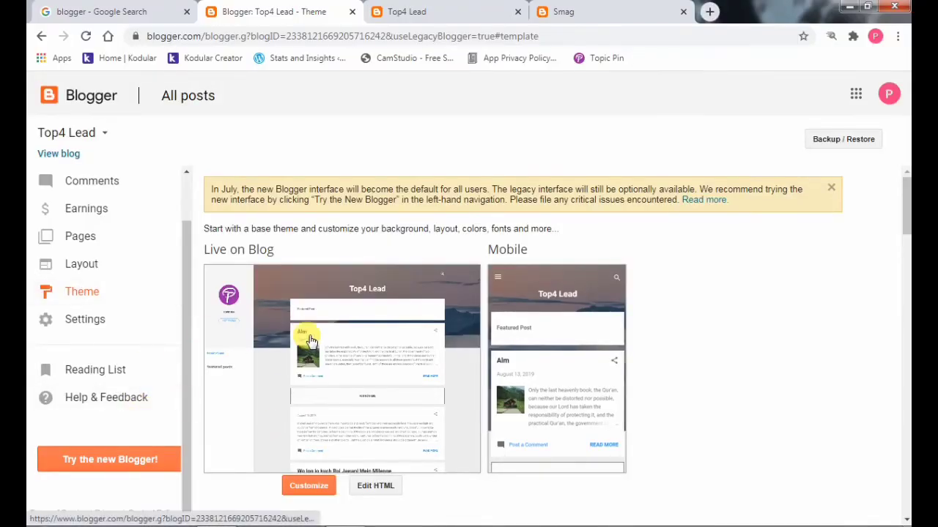
{"action": "left_click", "coordinate": [839, 141]}
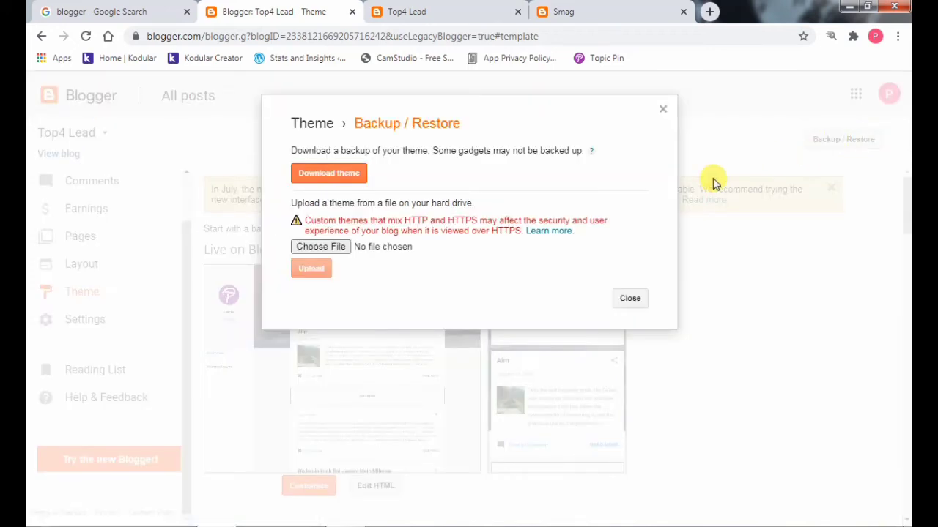
{"action": "left_click", "coordinate": [322, 247]}
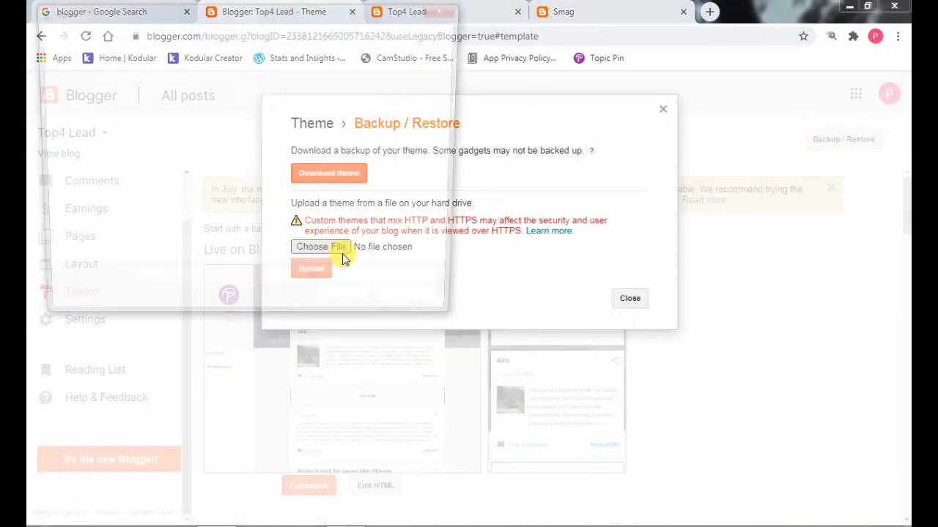
{"action": "left_click", "coordinate": [82, 94]}
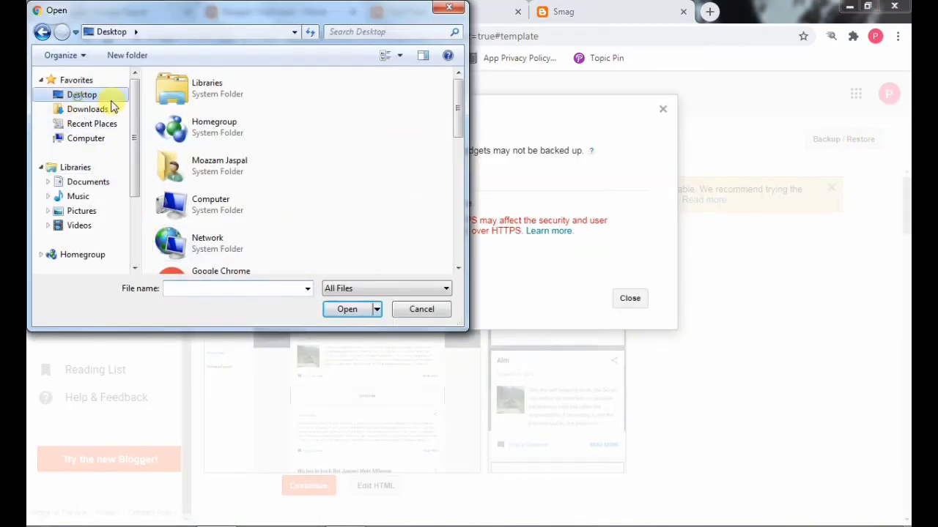
{"action": "scroll", "coordinate": [249, 146], "scroll_direction": "down", "scroll_amount": 5}
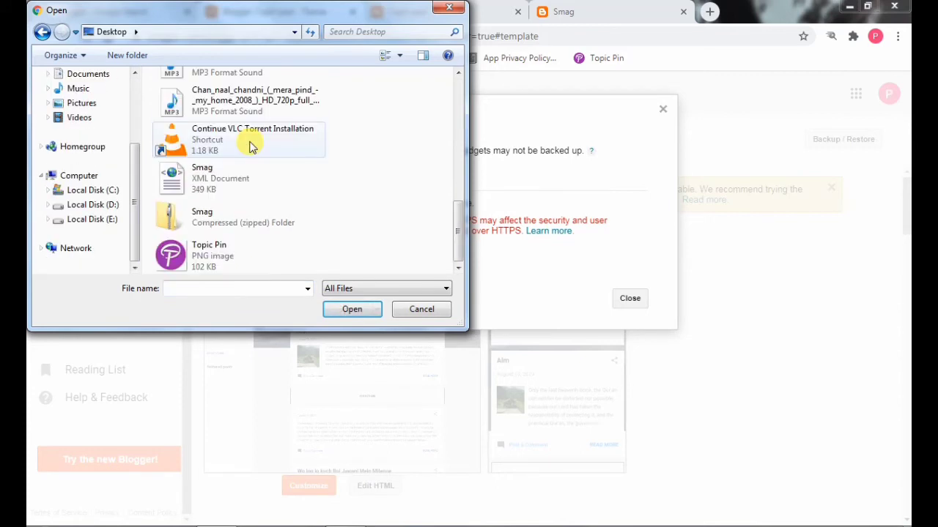
{"action": "left_click", "coordinate": [222, 184]}
{"action": "left_click", "coordinate": [355, 314]}
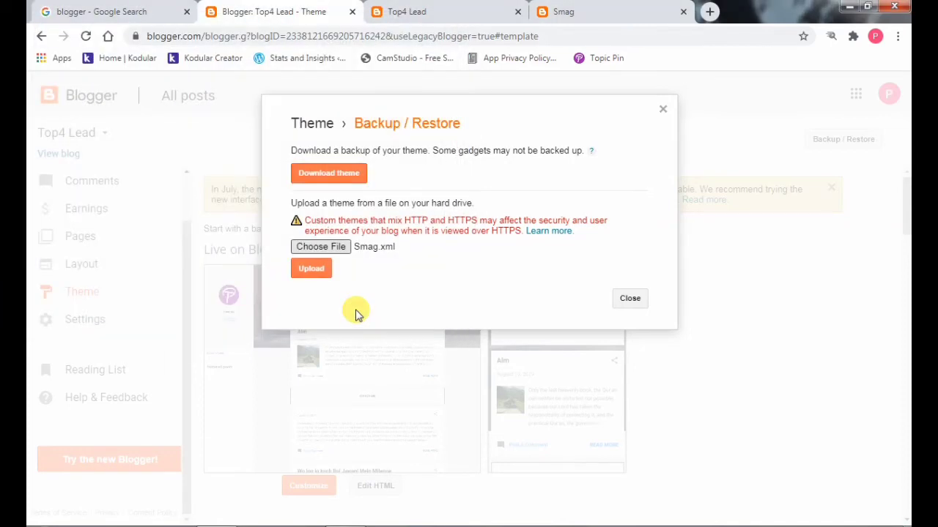
{"action": "left_click", "coordinate": [312, 269]}
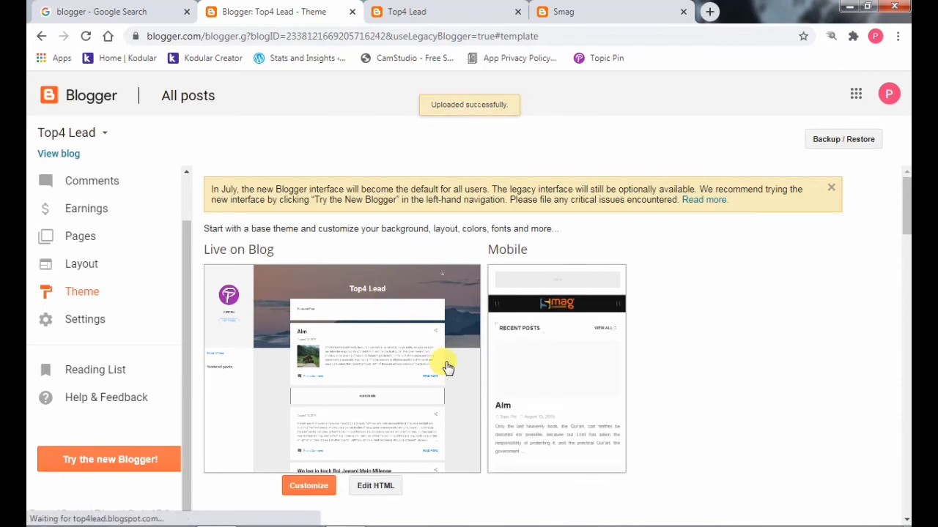
- Review the desktop and mobile theme previews, and reload the live Top4 Lead blog to load its new design
{"action": "scroll", "coordinate": [442, 364], "scroll_direction": "down", "scroll_amount": 1}
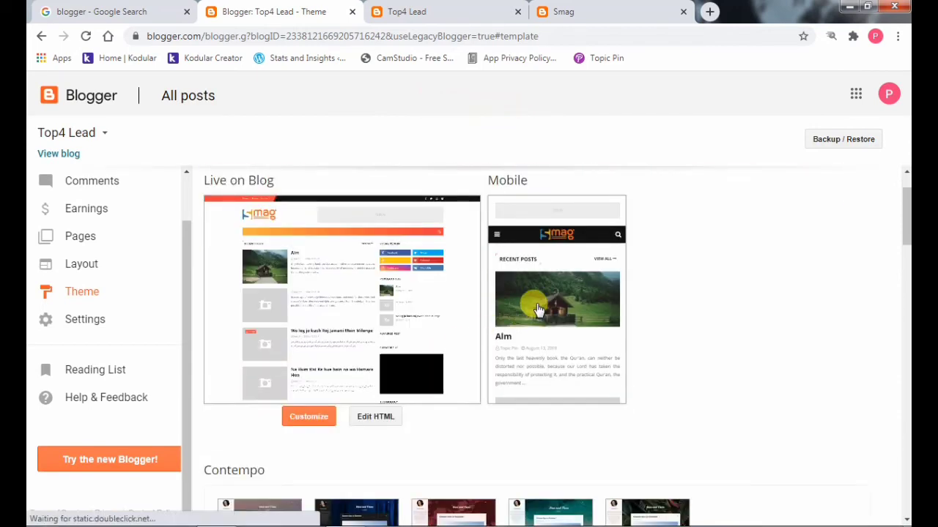
{"action": "scroll", "coordinate": [333, 315], "scroll_direction": "down", "scroll_amount": 2}
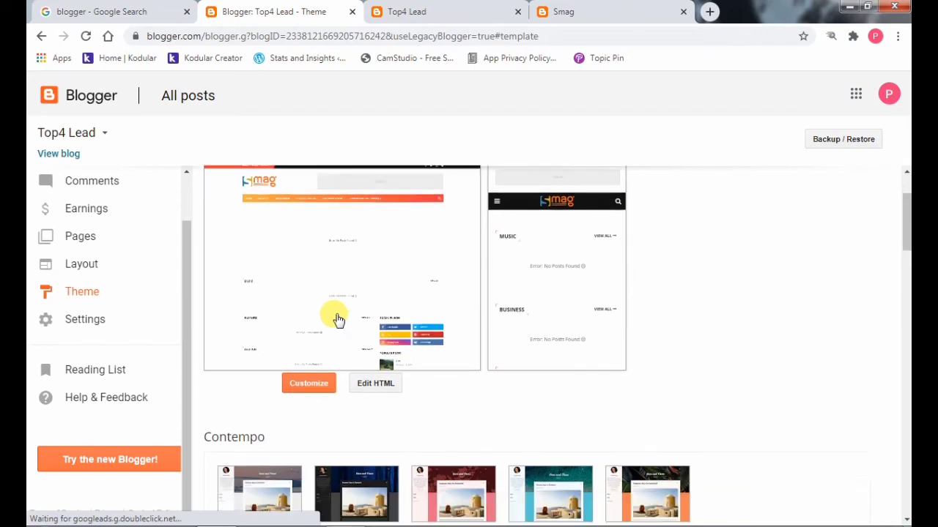
{"action": "scroll", "coordinate": [337, 317], "scroll_direction": "up", "scroll_amount": 1}
{"action": "scroll", "coordinate": [337, 320], "scroll_direction": "up", "scroll_amount": 2}
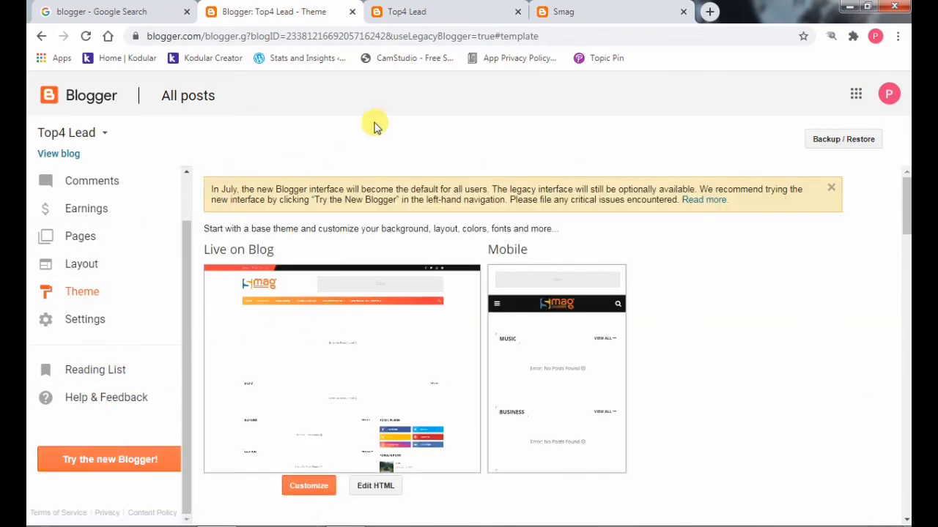
{"action": "left_click", "coordinate": [414, 14]}
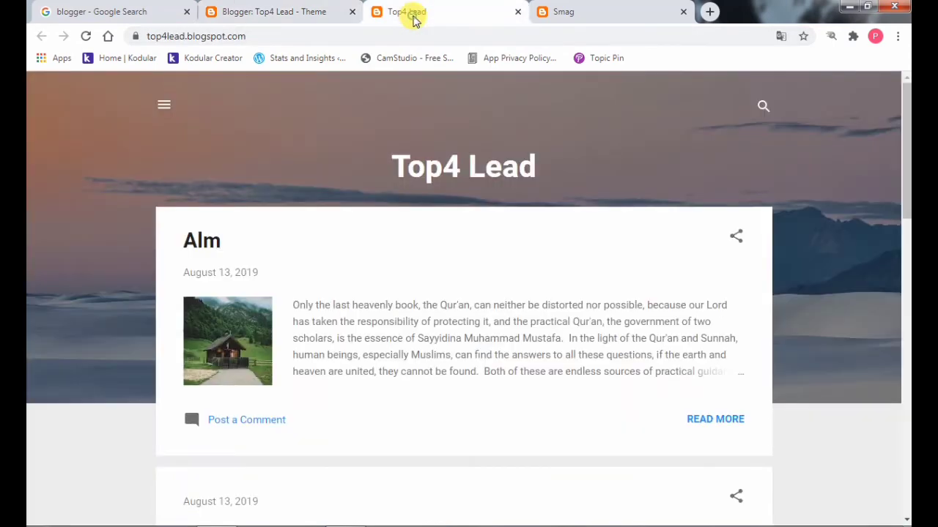
{"action": "scroll", "coordinate": [436, 304], "scroll_direction": "down", "scroll_amount": 1}
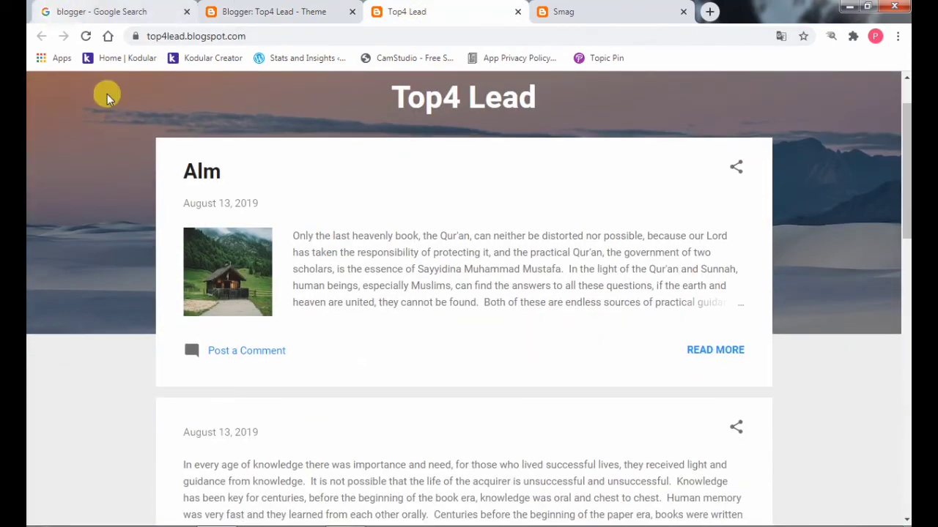
{"action": "left_click", "coordinate": [87, 39]}
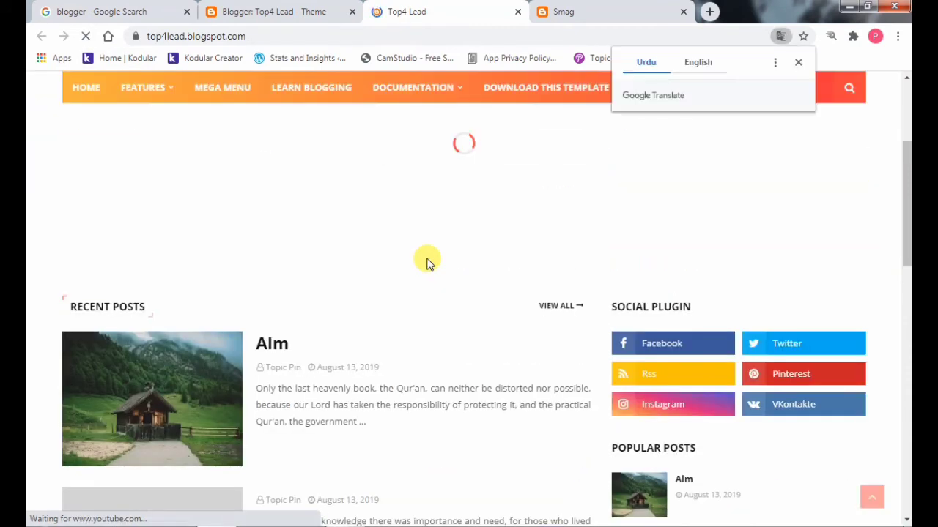
- Examine the live blog's new layout from header to footer, including the Features submenu, post sections and sidebar
{"action": "scroll", "coordinate": [429, 264], "scroll_direction": "down", "scroll_amount": 5}
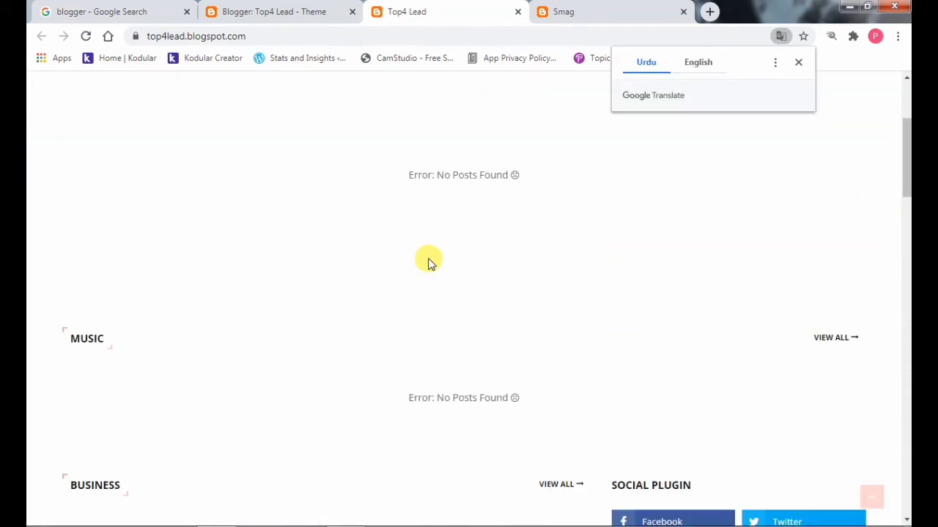
{"action": "scroll", "coordinate": [431, 262], "scroll_direction": "down", "scroll_amount": 4}
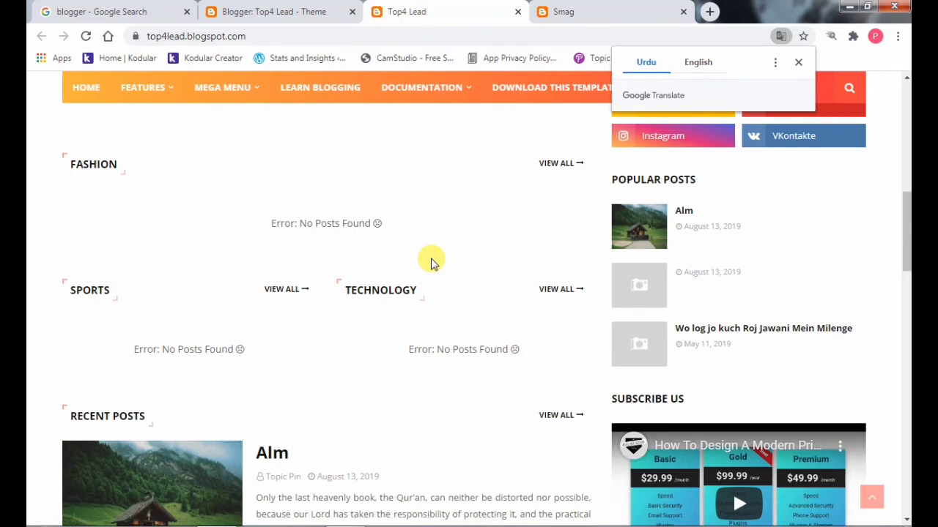
{"action": "scroll", "coordinate": [431, 256], "scroll_direction": "up", "scroll_amount": 6}
{"action": "scroll", "coordinate": [432, 245], "scroll_direction": "up", "scroll_amount": 3}
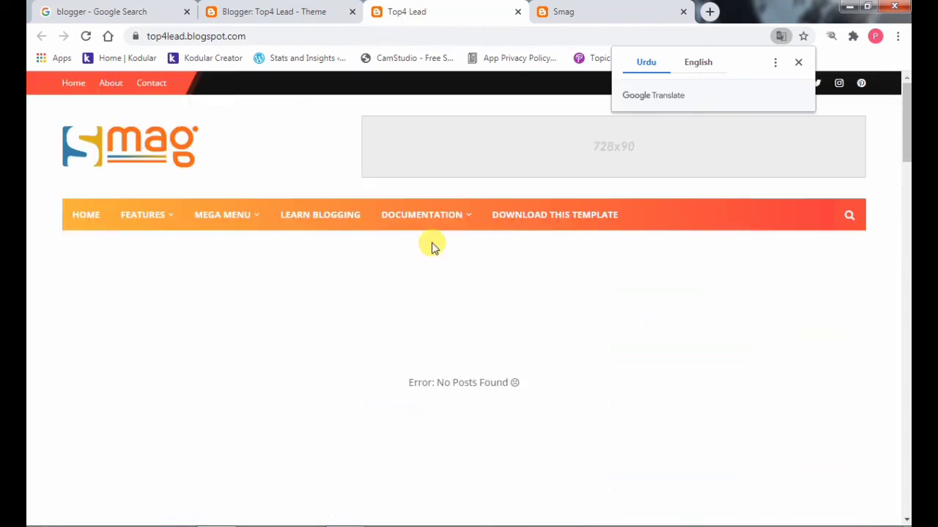
{"action": "scroll", "coordinate": [433, 246], "scroll_direction": "down", "scroll_amount": 1}
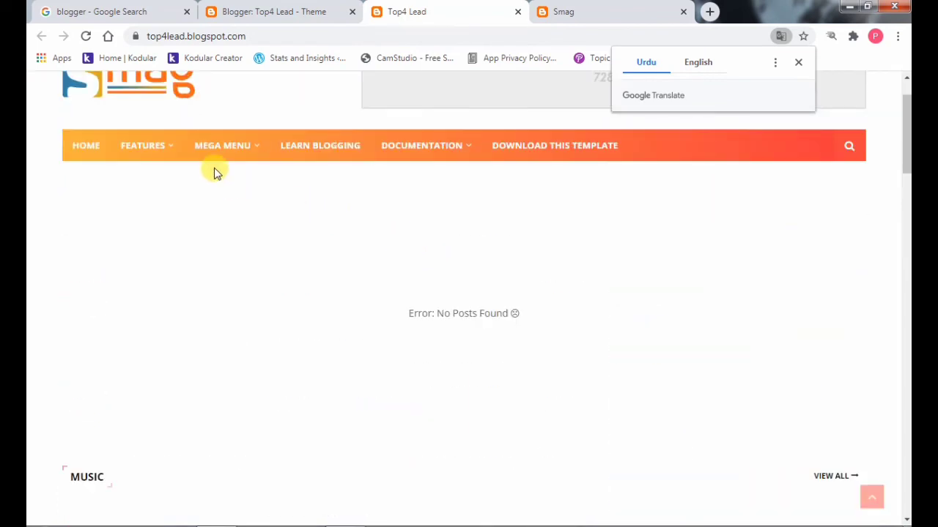
{"action": "mouse_move", "coordinate": [167, 146]}
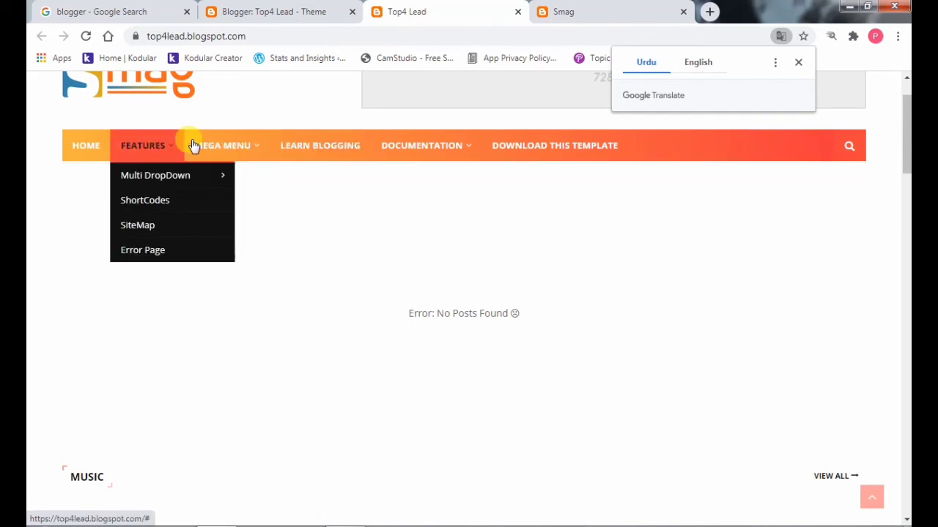
{"action": "scroll", "coordinate": [389, 241], "scroll_direction": "down", "scroll_amount": 2}
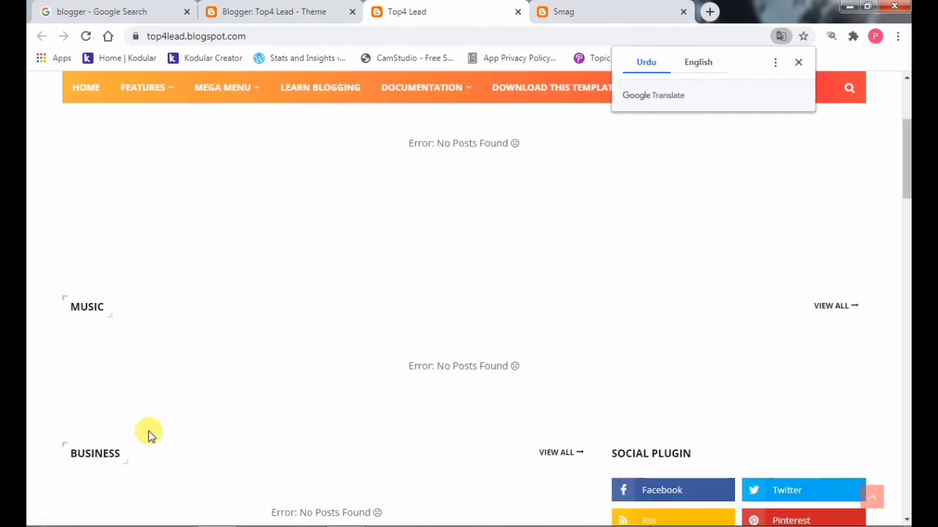
{"action": "scroll", "coordinate": [146, 433], "scroll_direction": "down", "scroll_amount": 4}
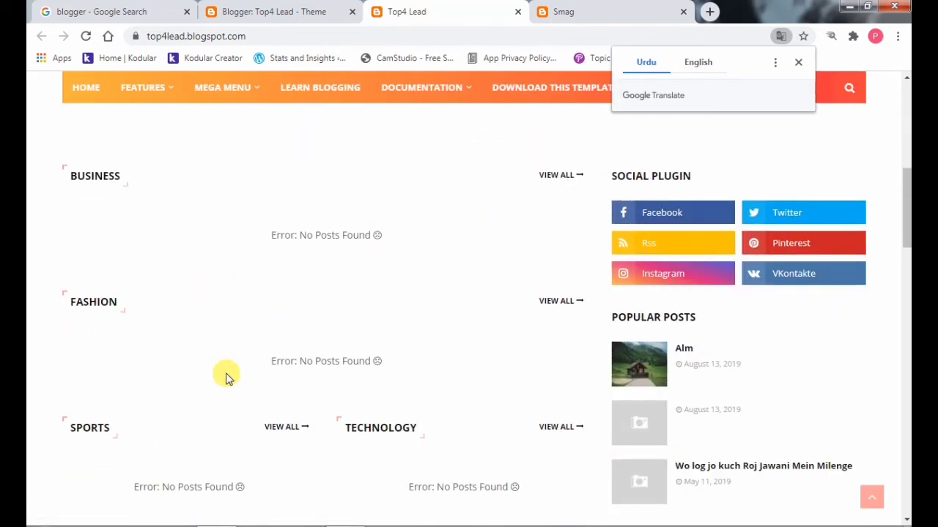
{"action": "scroll", "coordinate": [318, 369], "scroll_direction": "down", "scroll_amount": 9}
{"action": "scroll", "coordinate": [335, 375], "scroll_direction": "down", "scroll_amount": 3}
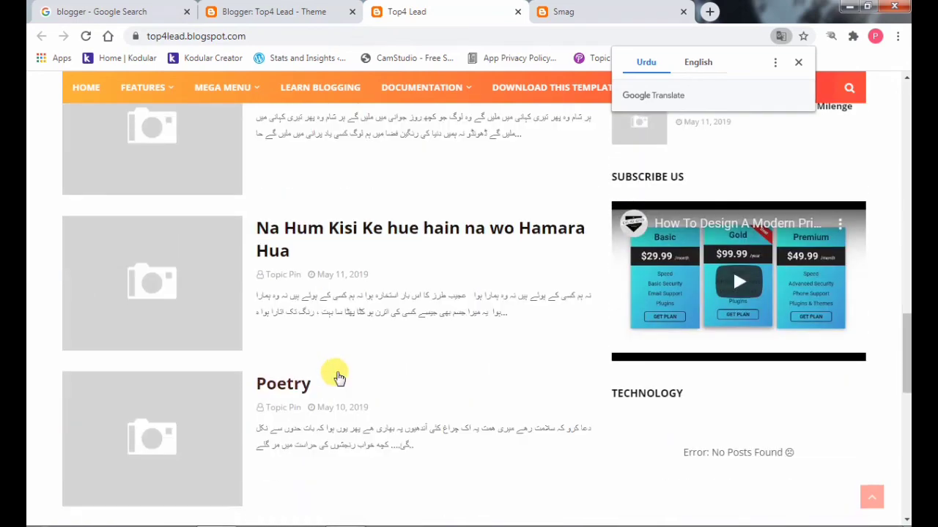
{"action": "scroll", "coordinate": [335, 376], "scroll_direction": "down", "scroll_amount": 3}
{"action": "scroll", "coordinate": [337, 375], "scroll_direction": "down", "scroll_amount": 6}
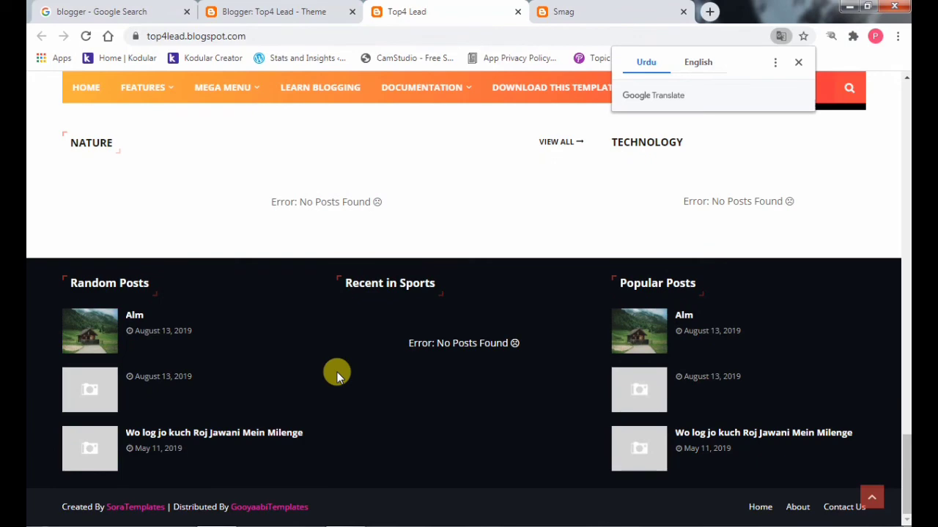
{"action": "scroll", "coordinate": [326, 347], "scroll_direction": "up", "scroll_amount": 10}
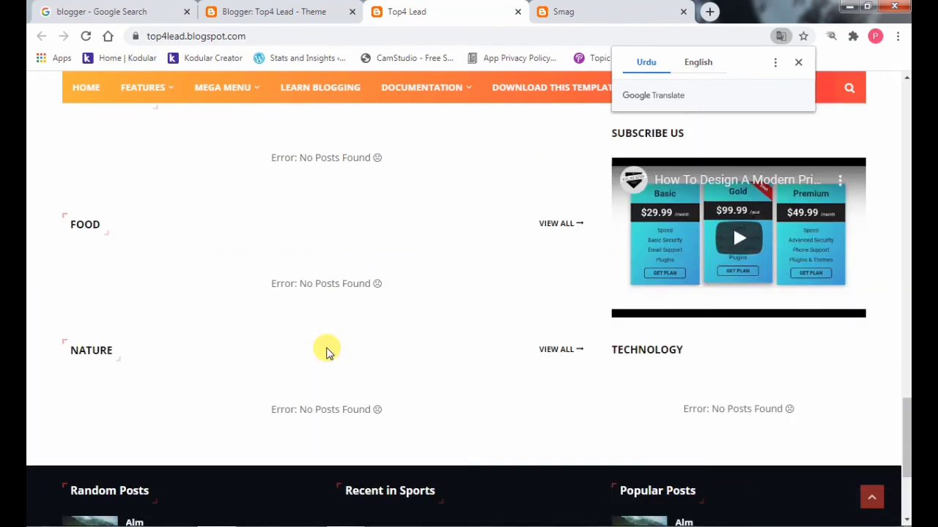
{"action": "scroll", "coordinate": [326, 348], "scroll_direction": "up", "scroll_amount": 8}
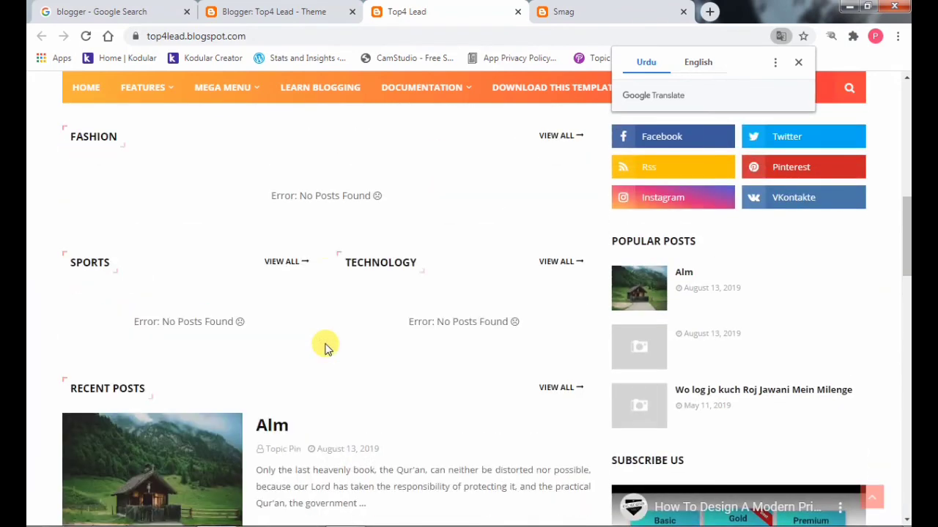
{"action": "scroll", "coordinate": [326, 347], "scroll_direction": "up", "scroll_amount": 4}
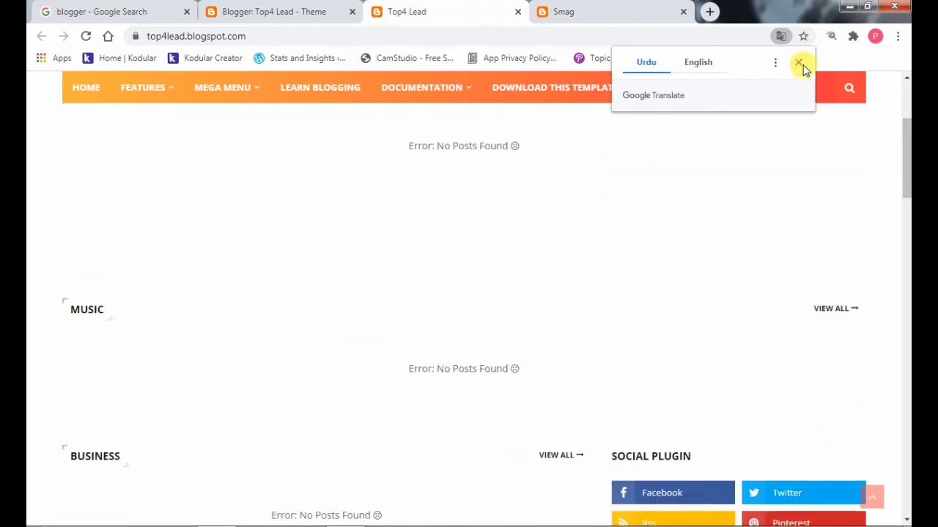
- Dismiss the translation prompt and inspect the blog's header, logo and navigation bar with the Features submenu
{"action": "left_click", "coordinate": [800, 64]}
{"action": "scroll", "coordinate": [687, 427], "scroll_direction": "down", "scroll_amount": 3}
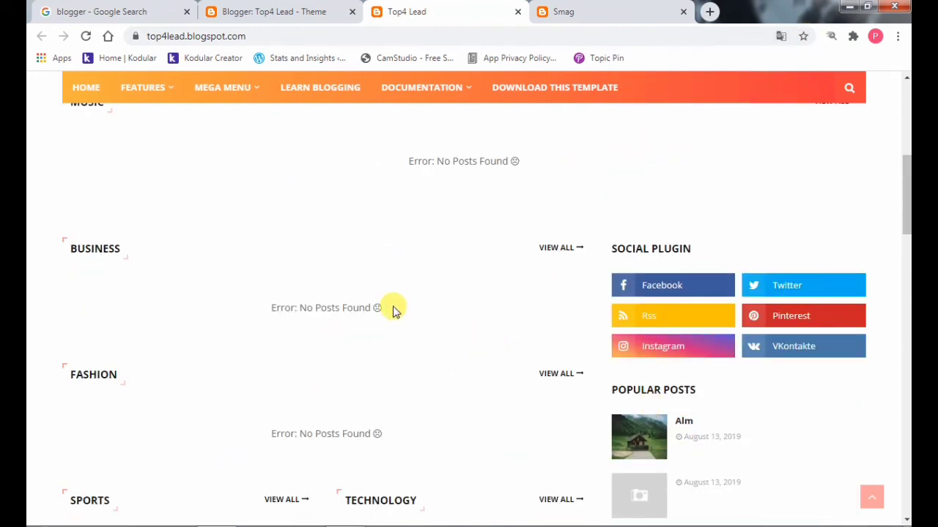
{"action": "scroll", "coordinate": [234, 262], "scroll_direction": "up", "scroll_amount": 4}
{"action": "scroll", "coordinate": [232, 256], "scroll_direction": "up", "scroll_amount": 4}
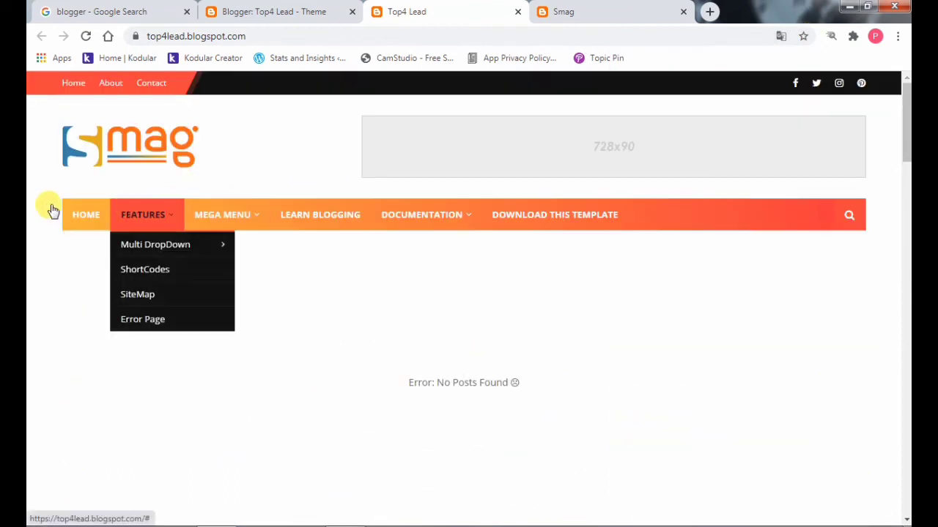
{"action": "mouse_move", "coordinate": [170, 210]}
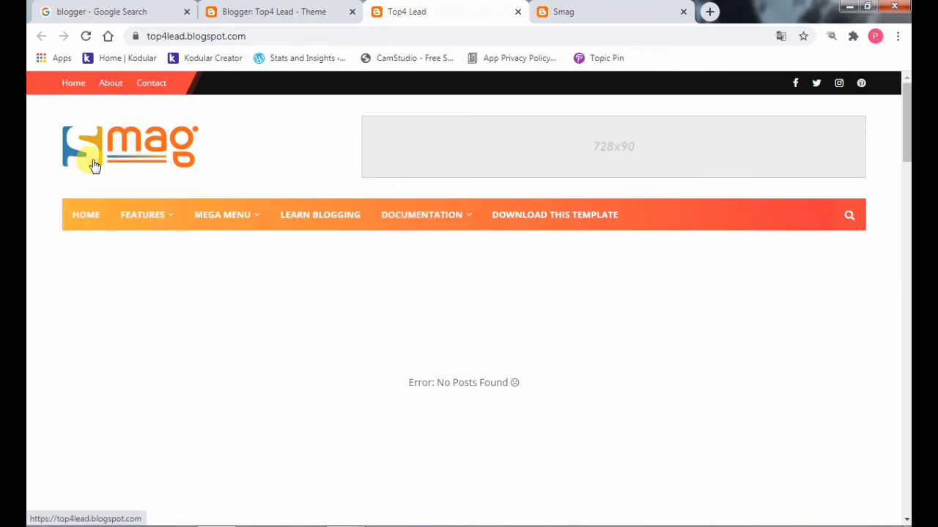